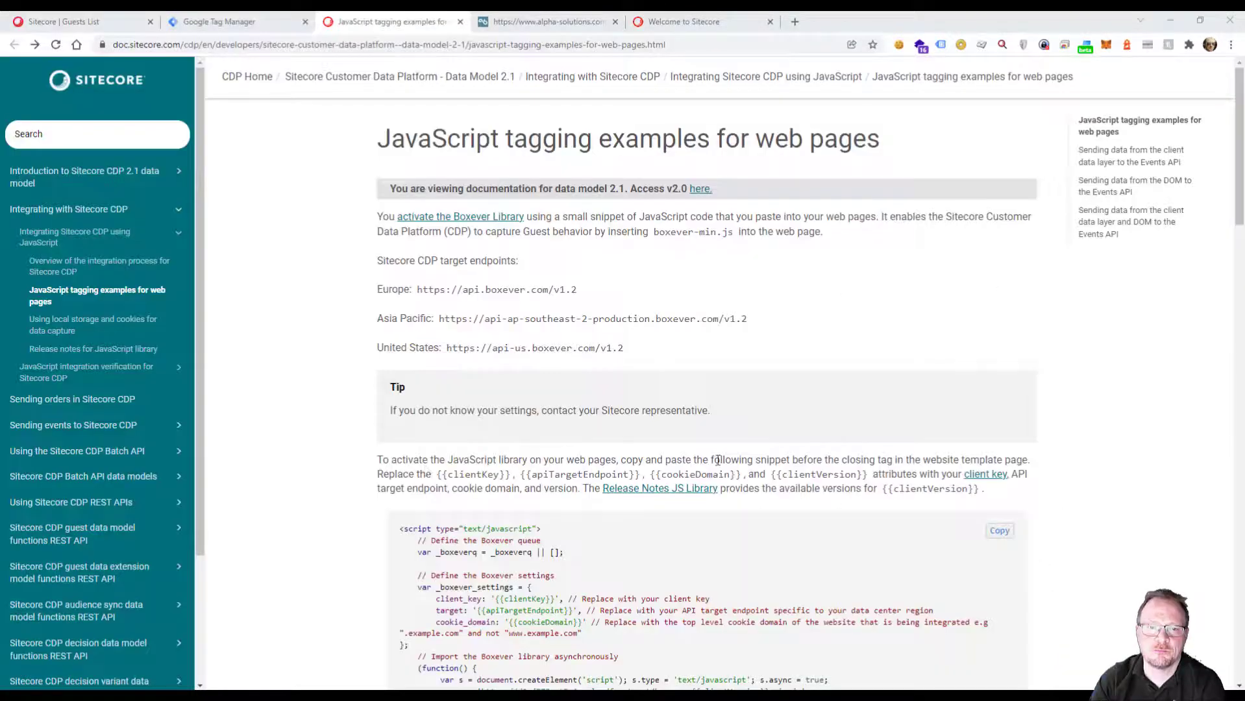
# Copy the Boxever library script snippet from the JavaScript tagging examples documentation into an empty Notepad document.
pyautogui.scroll(-4, 622, 305)
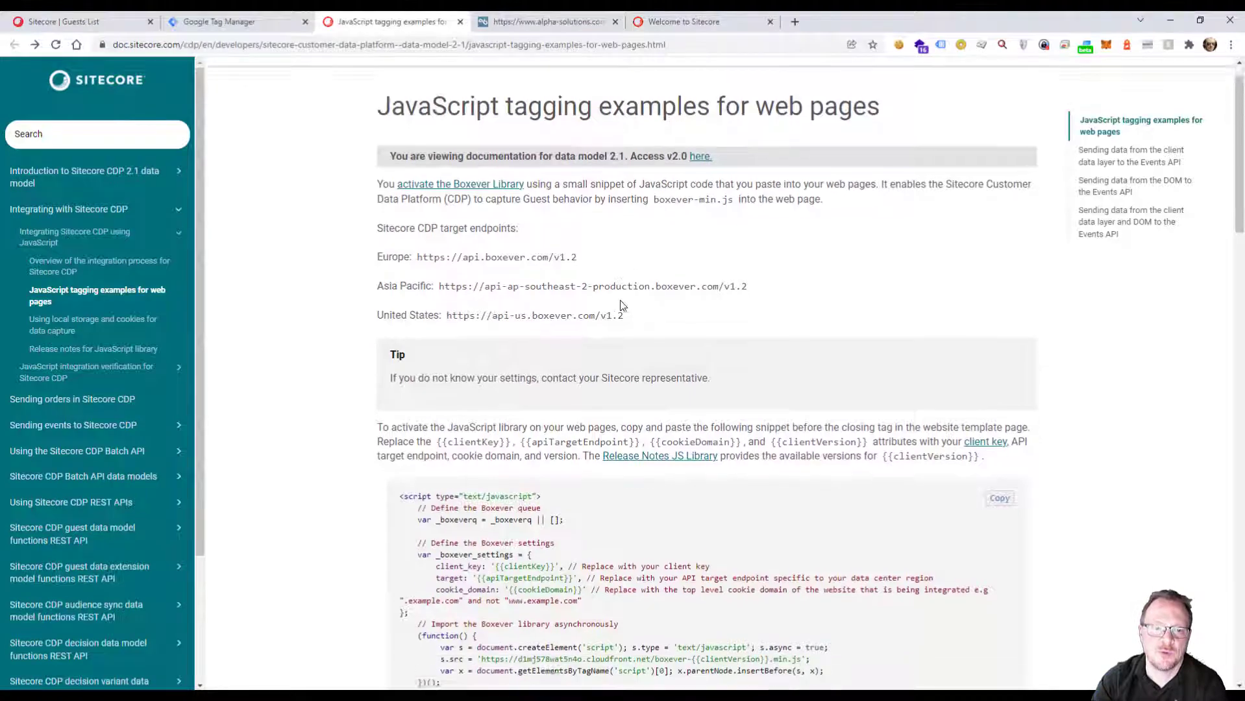
pyautogui.moveTo(400, 267); pyautogui.dragTo(446, 474)
pyautogui.hotkey('ctrl', 'c')
pyautogui.click(445, 475)
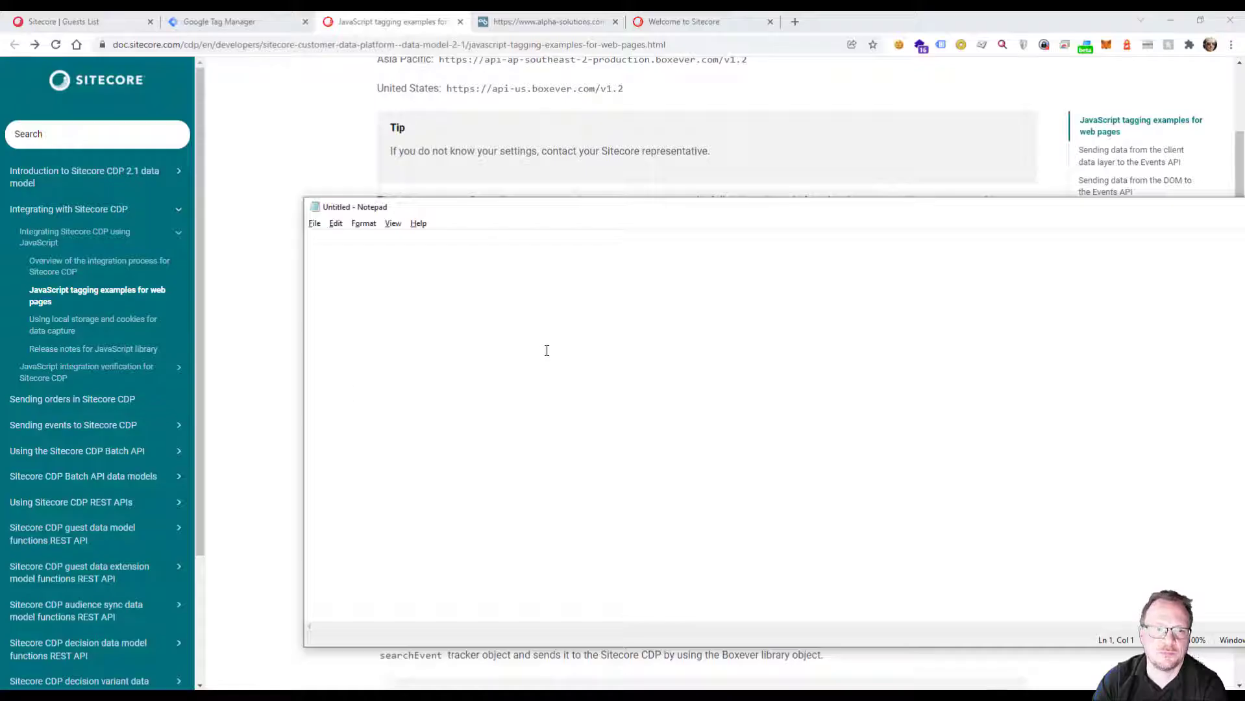
pyautogui.hotkey('ctrl', 'v')
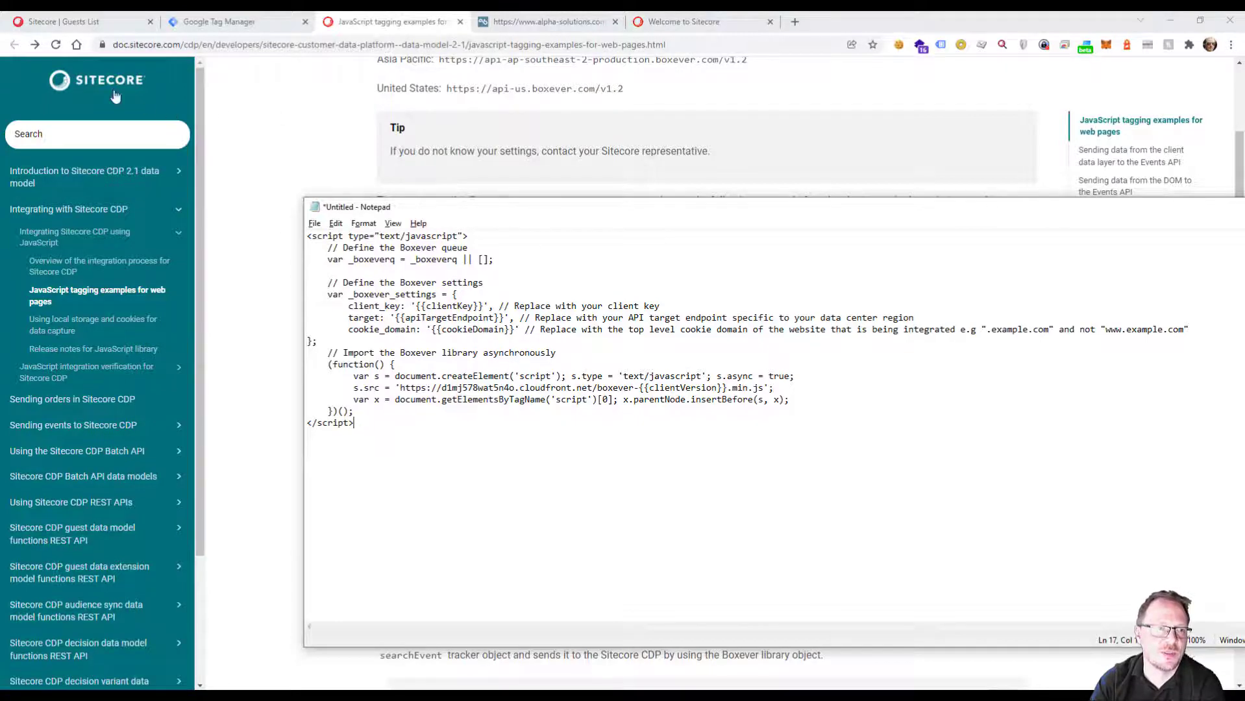
# Copy the client key from Sitecore's API Access settings and replace the {{clientKey}} placeholder in the Notepad script with it.
pyautogui.click(84, 23)
pyautogui.click(92, 672)
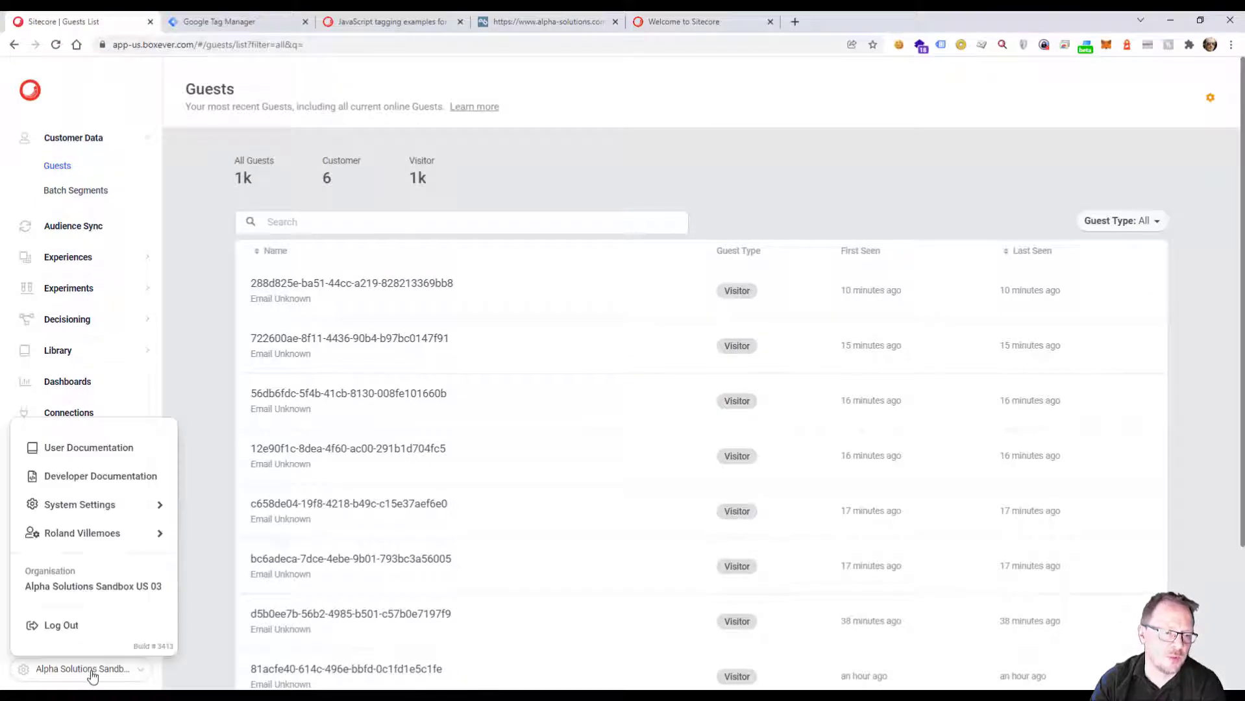
pyautogui.moveTo(120, 509)
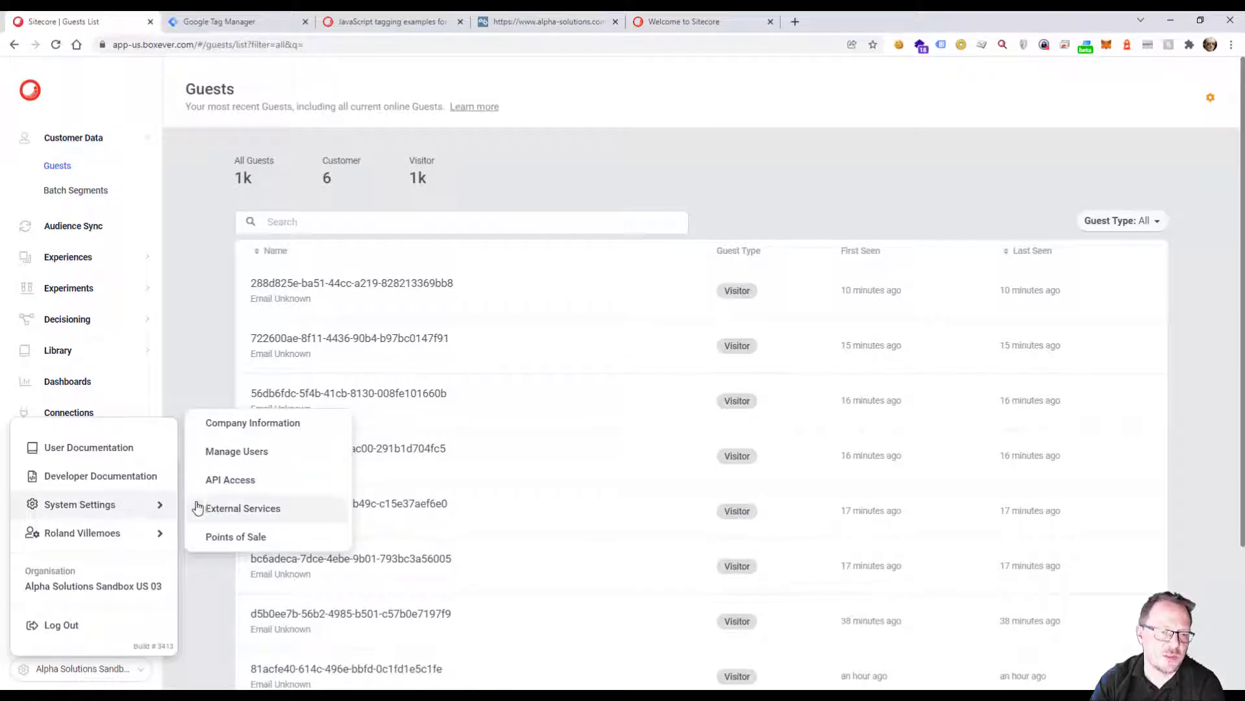
pyautogui.click(223, 480)
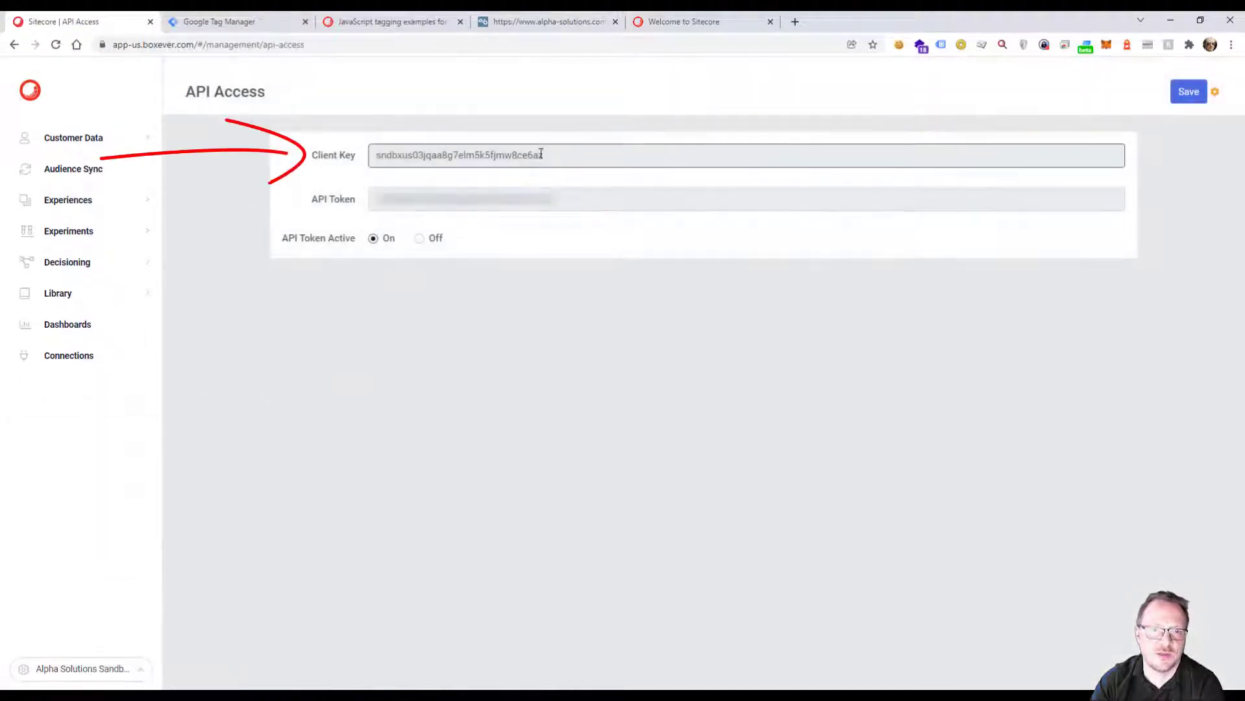
pyautogui.moveTo(541, 154); pyautogui.dragTo(347, 153)
pyautogui.hotkey('ctrl', 'c')
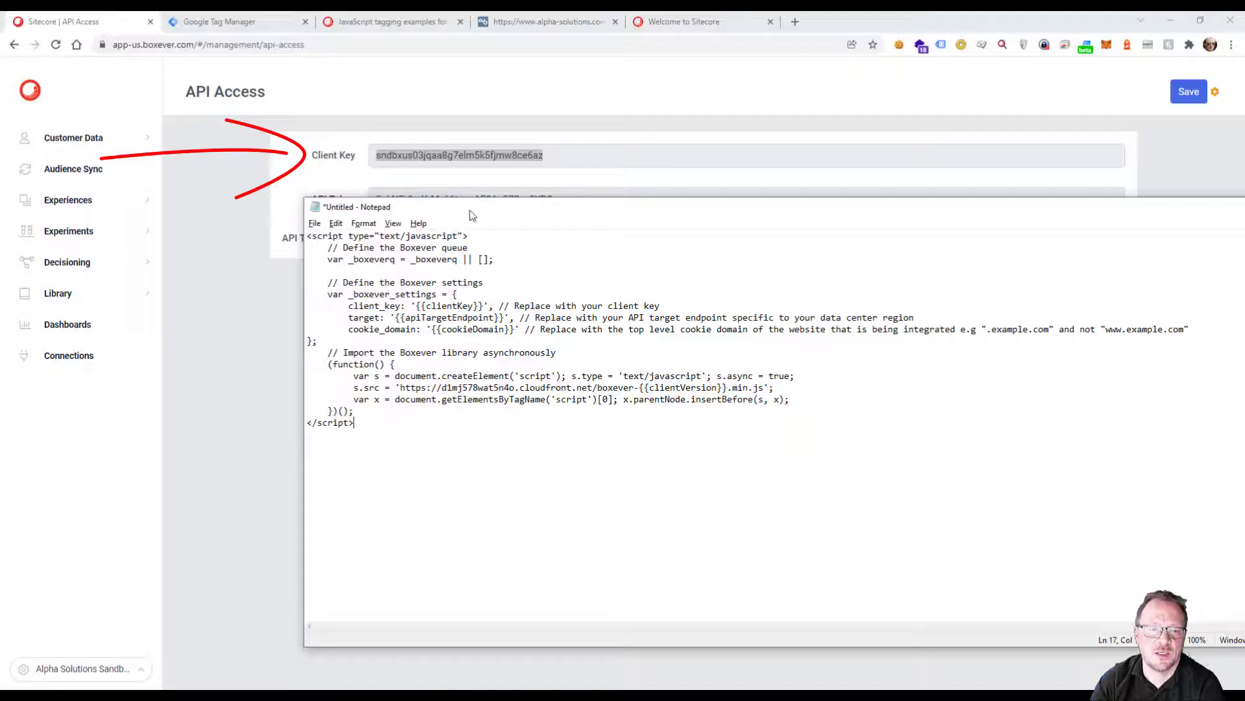
pyautogui.moveTo(415, 306); pyautogui.dragTo(483, 306)
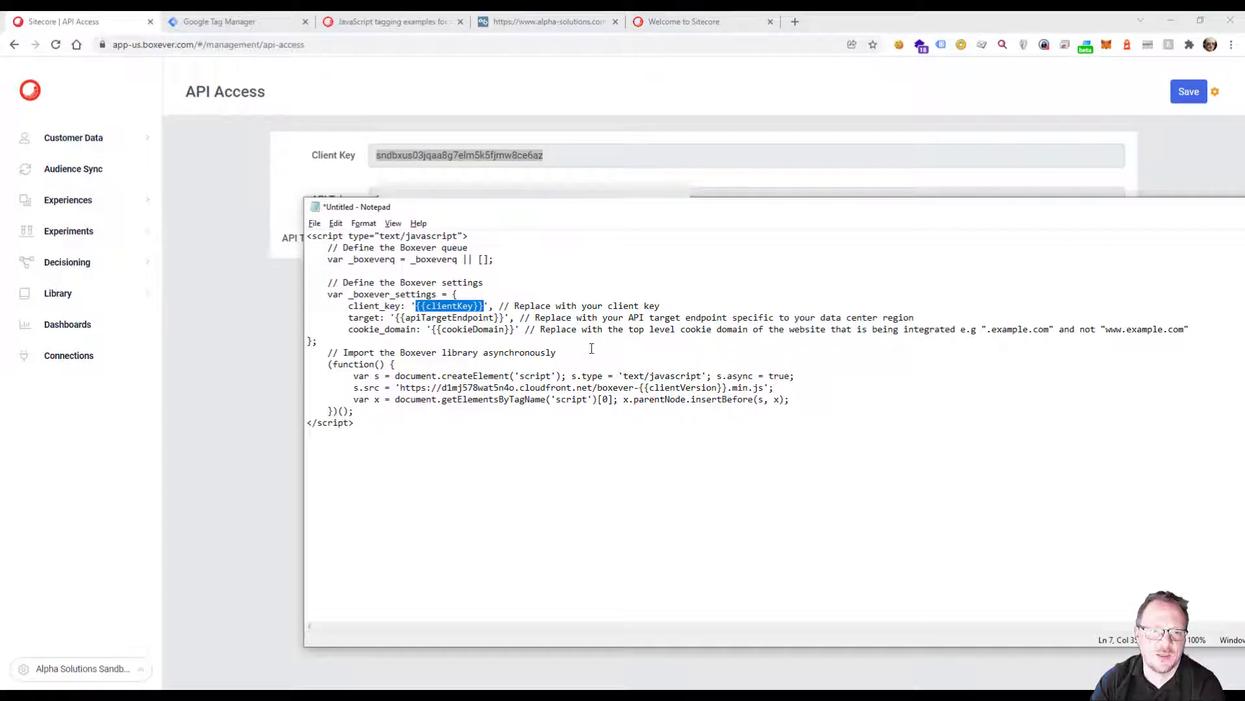
pyautogui.hotkey('ctrl', 'v')
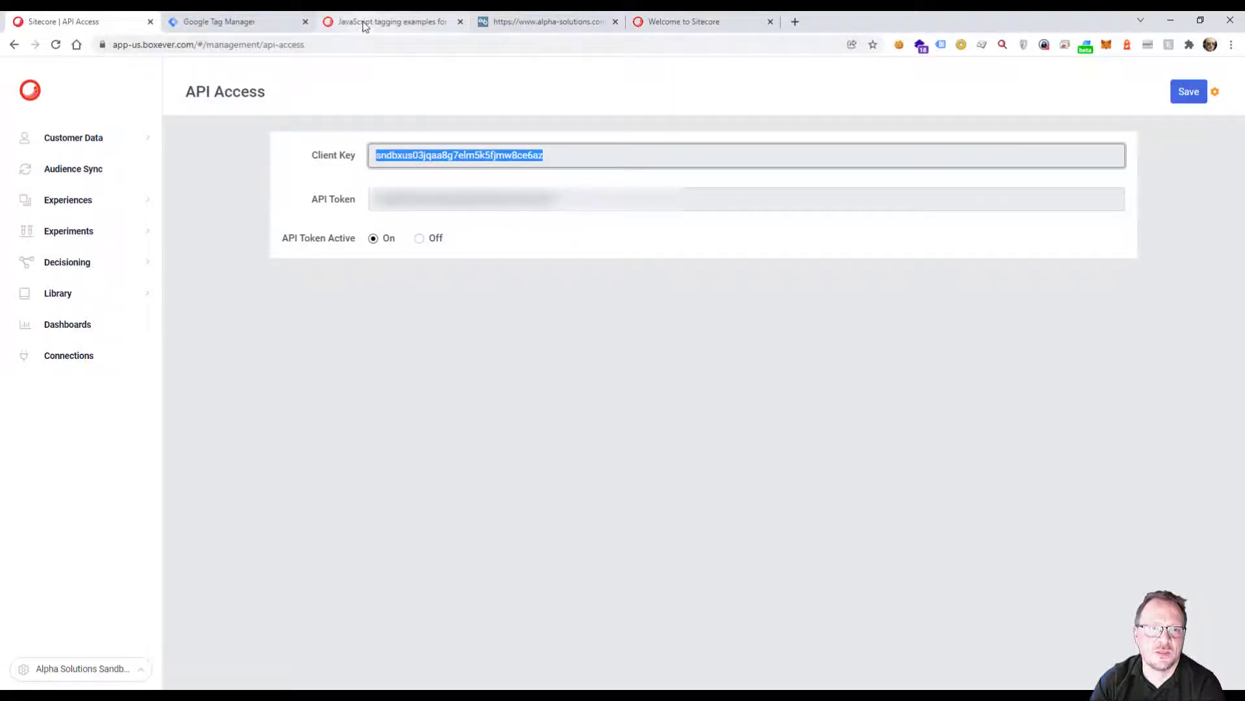
pyautogui.click(364, 21)
pyautogui.click(610, 187)
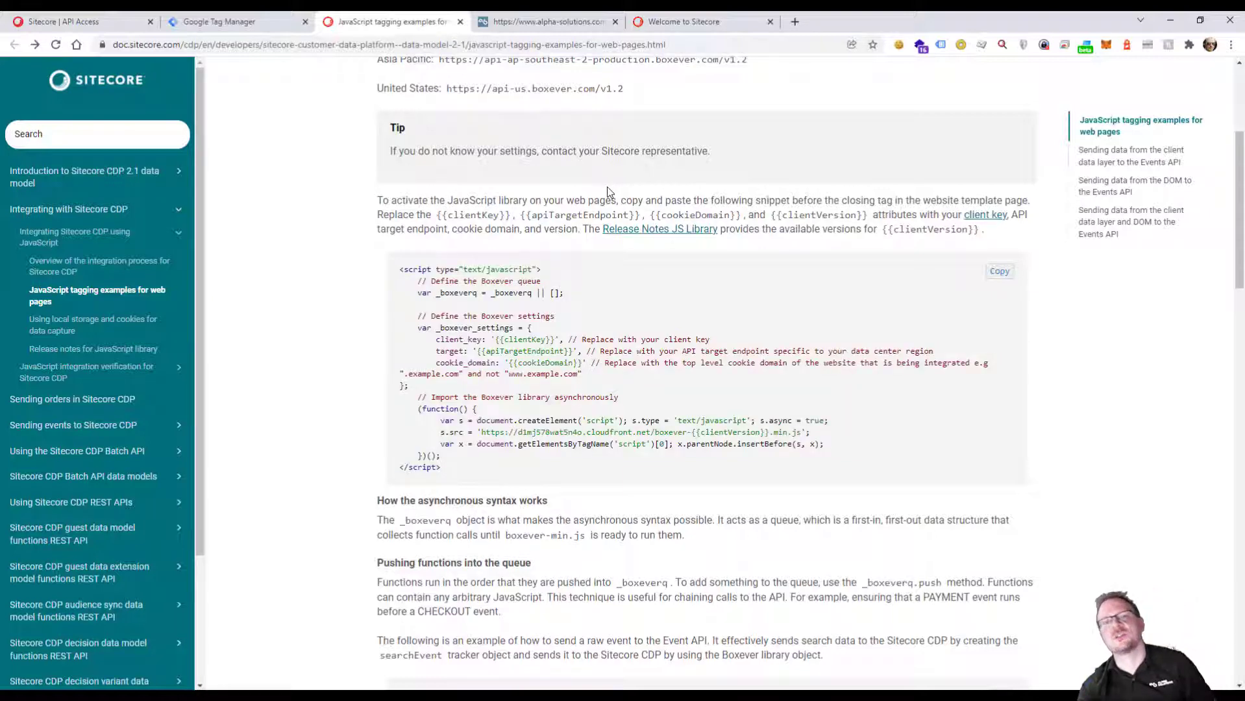
pyautogui.scroll(2, 430, 184)
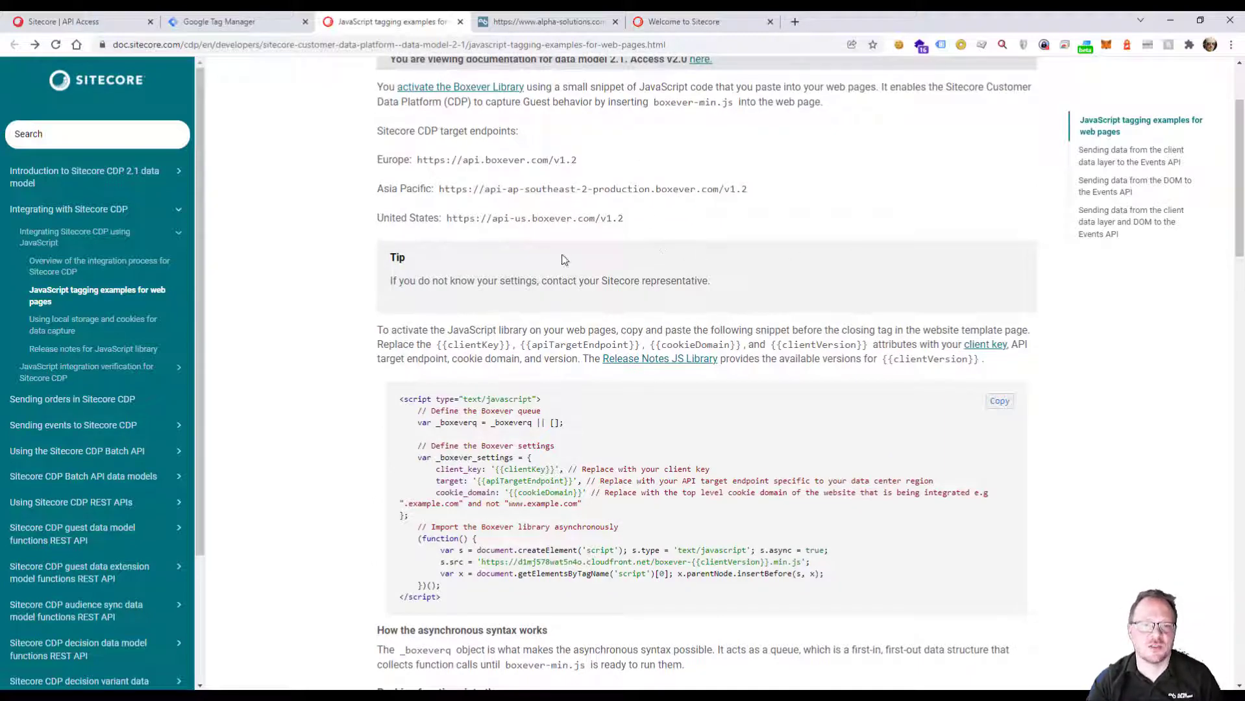
pyautogui.moveTo(446, 218); pyautogui.dragTo(626, 223)
pyautogui.hotkey('ctrl', 'c')
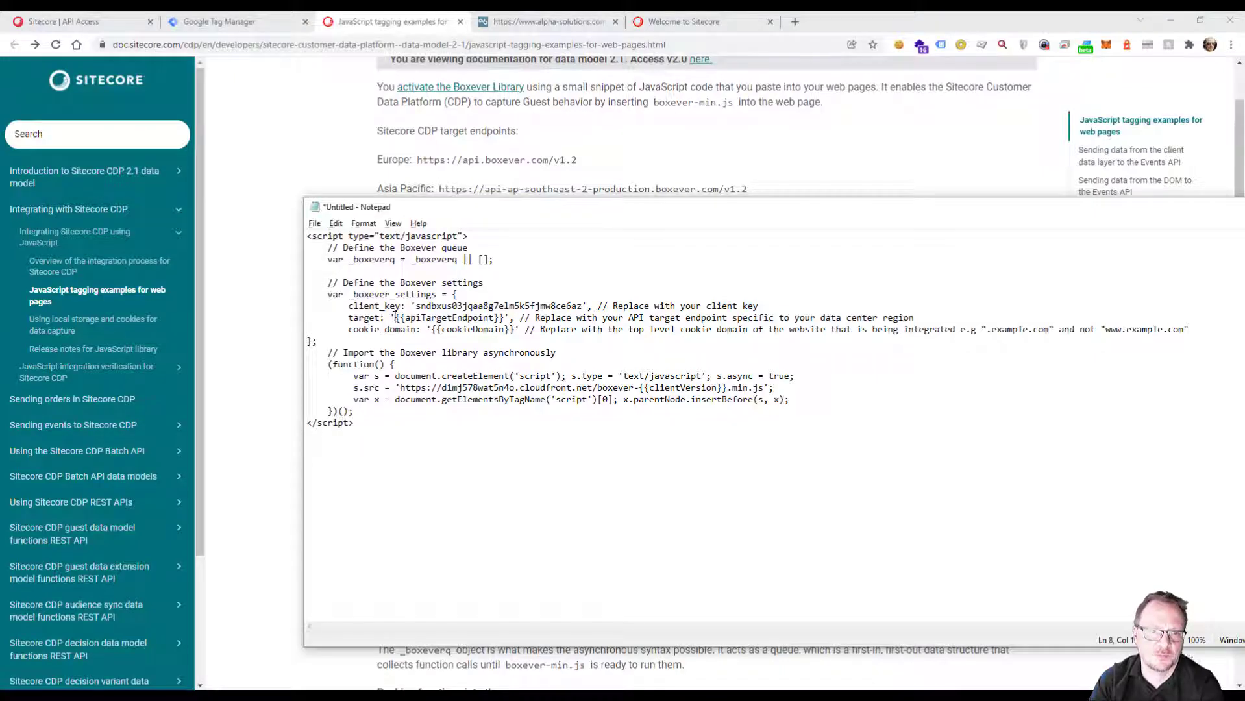
pyautogui.moveTo(395, 318); pyautogui.dragTo(506, 318)
pyautogui.hotkey('ctrl', 'v')
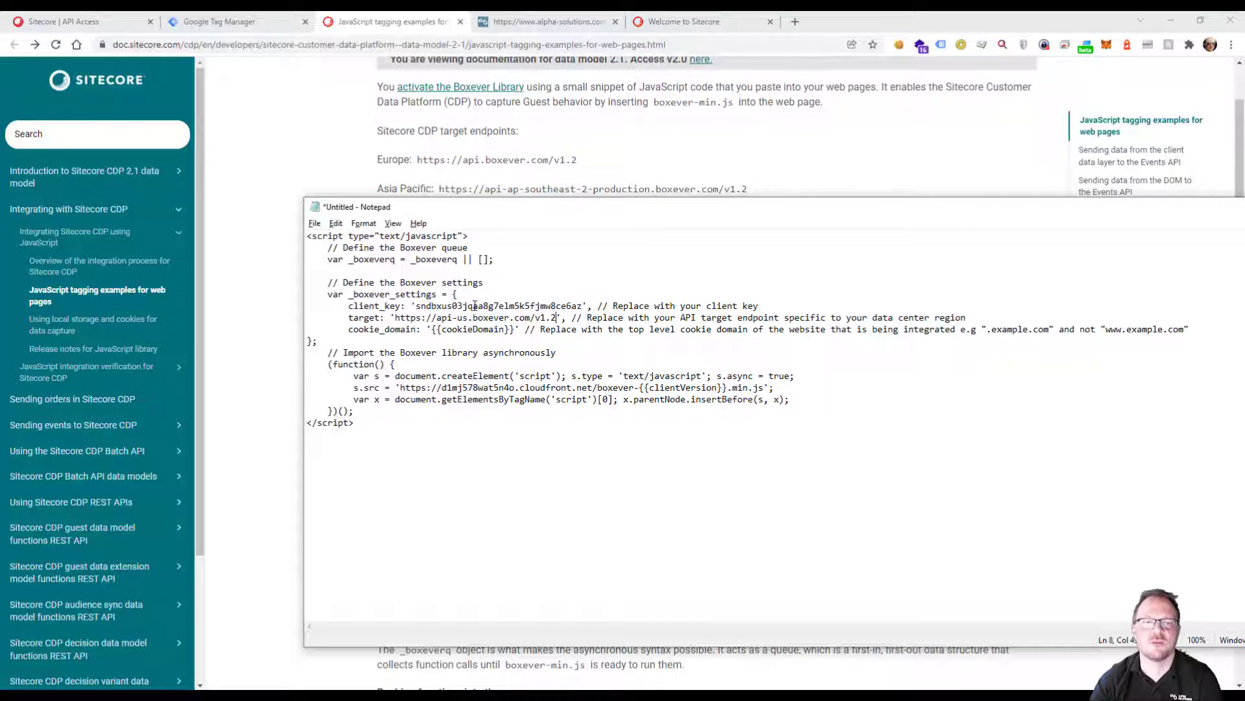
# Replace the {{cookieDomain}} placeholder with the website's top-level domain, .alpha-solutions.com, without the www prefix.
pyautogui.click(527, 21)
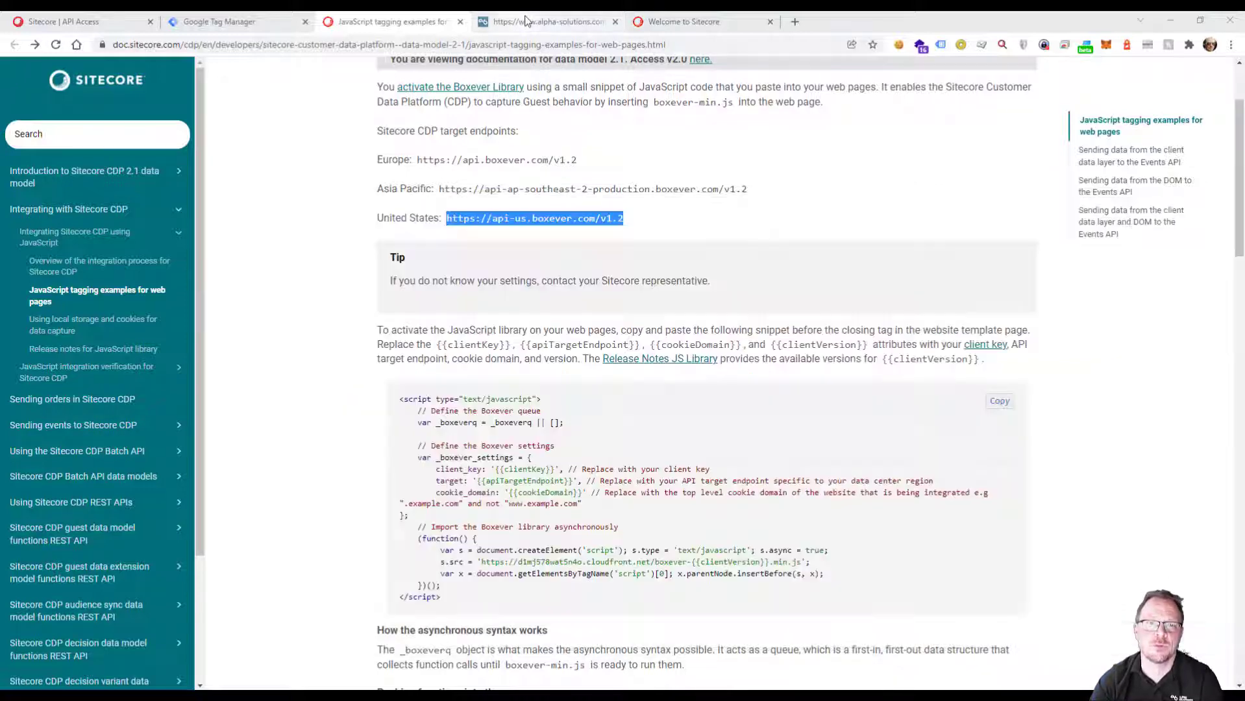
pyautogui.click(296, 46)
pyautogui.moveTo(144, 45); pyautogui.dragTo(252, 47)
pyautogui.hotkey('ctrl', 'c')
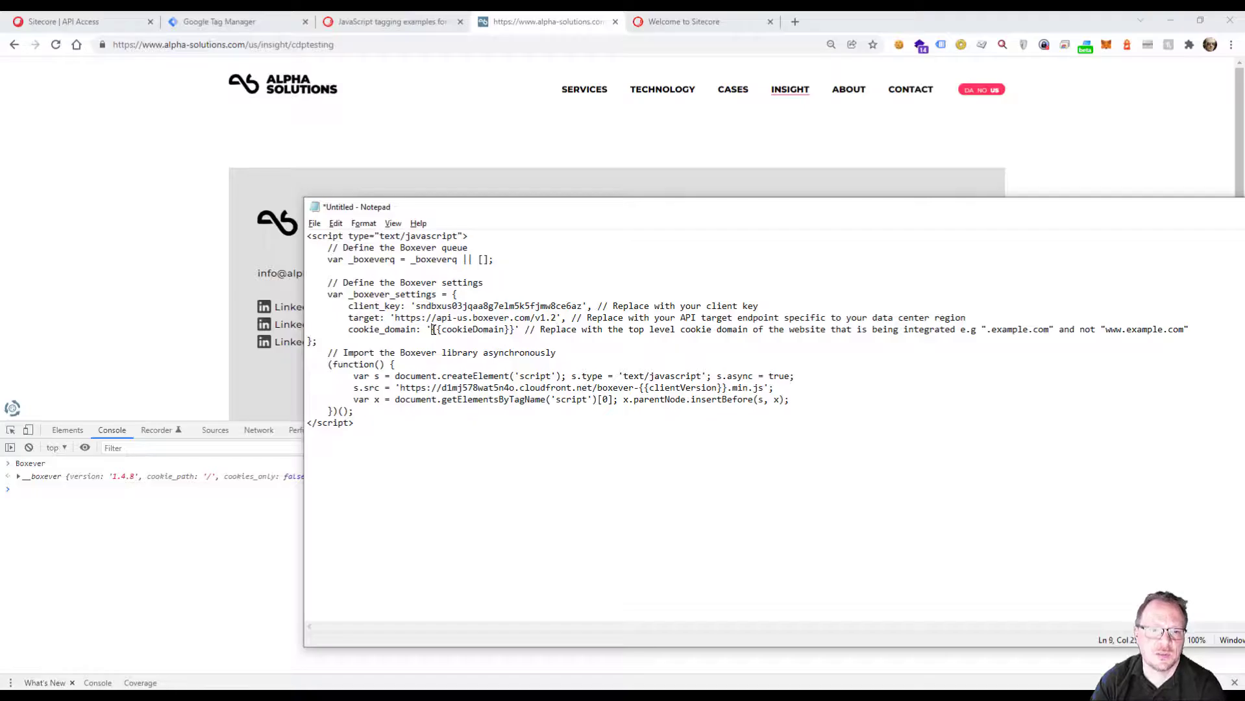
pyautogui.moveTo(431, 329); pyautogui.dragTo(517, 331)
pyautogui.hotkey('ctrl', 'v')
pyautogui.click(451, 330)
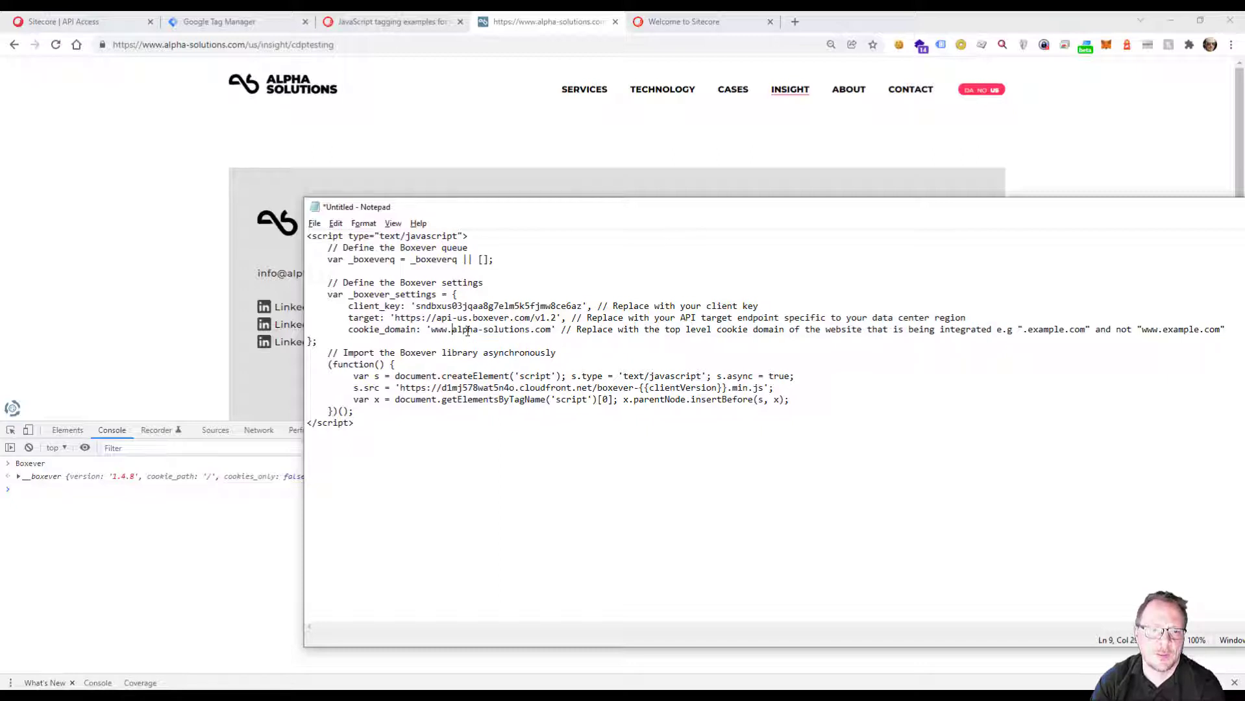
pyautogui.hotkey('ctrl', 'shift', 'Left')
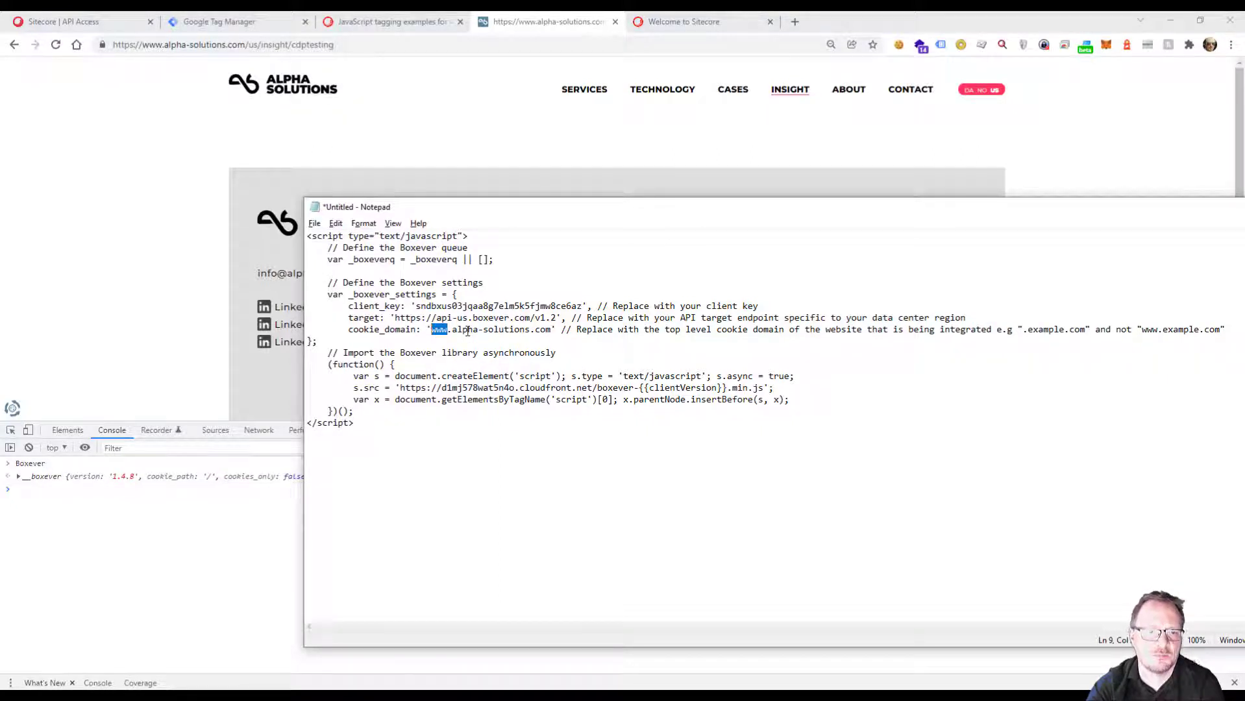
pyautogui.press('BackSpace')
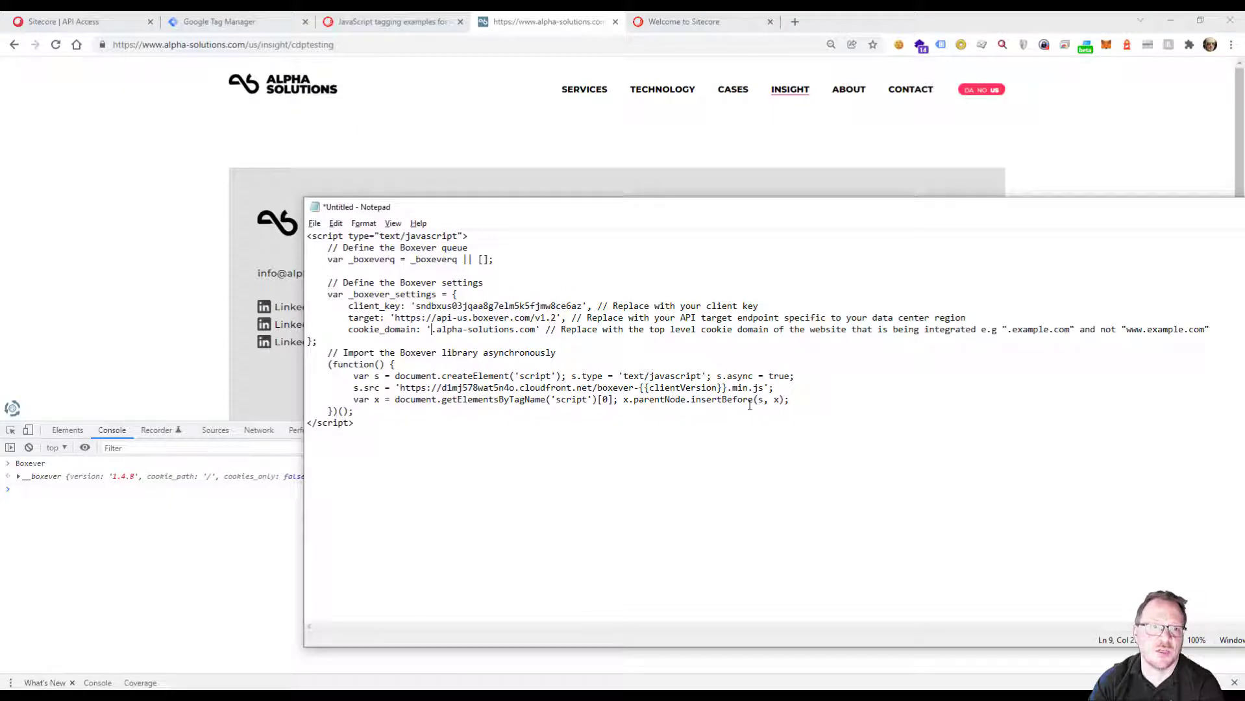
# Look up the JavaScript library release notes and replace the {{clientVersion}} placeholder in the script with 1.4.8.
pyautogui.click(379, 24)
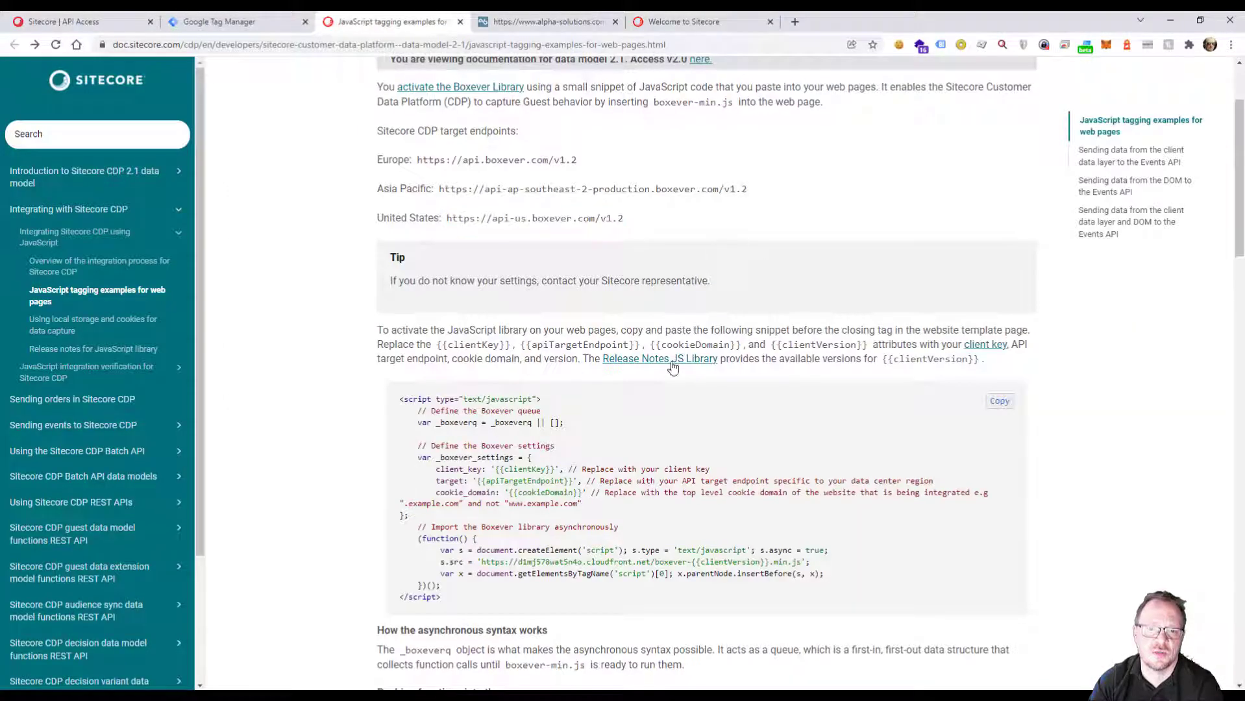
pyautogui.click(628, 360)
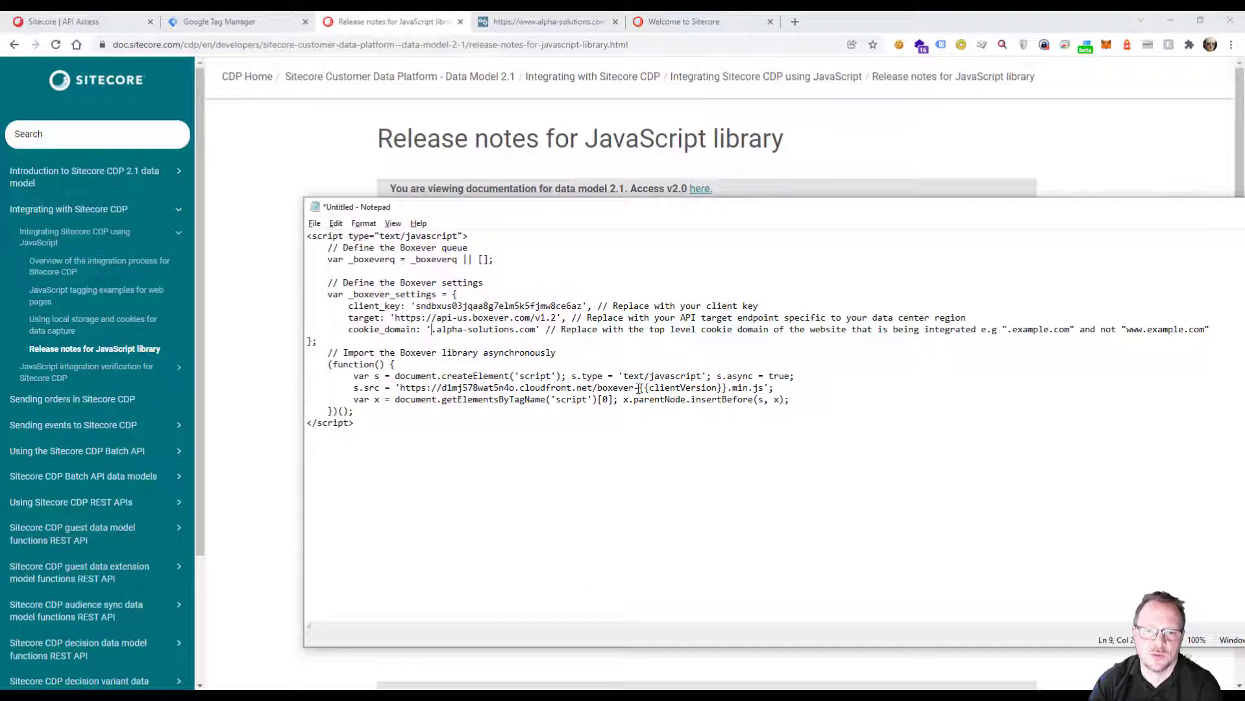
pyautogui.moveTo(639, 388); pyautogui.dragTo(727, 388)
pyautogui.write('1.')
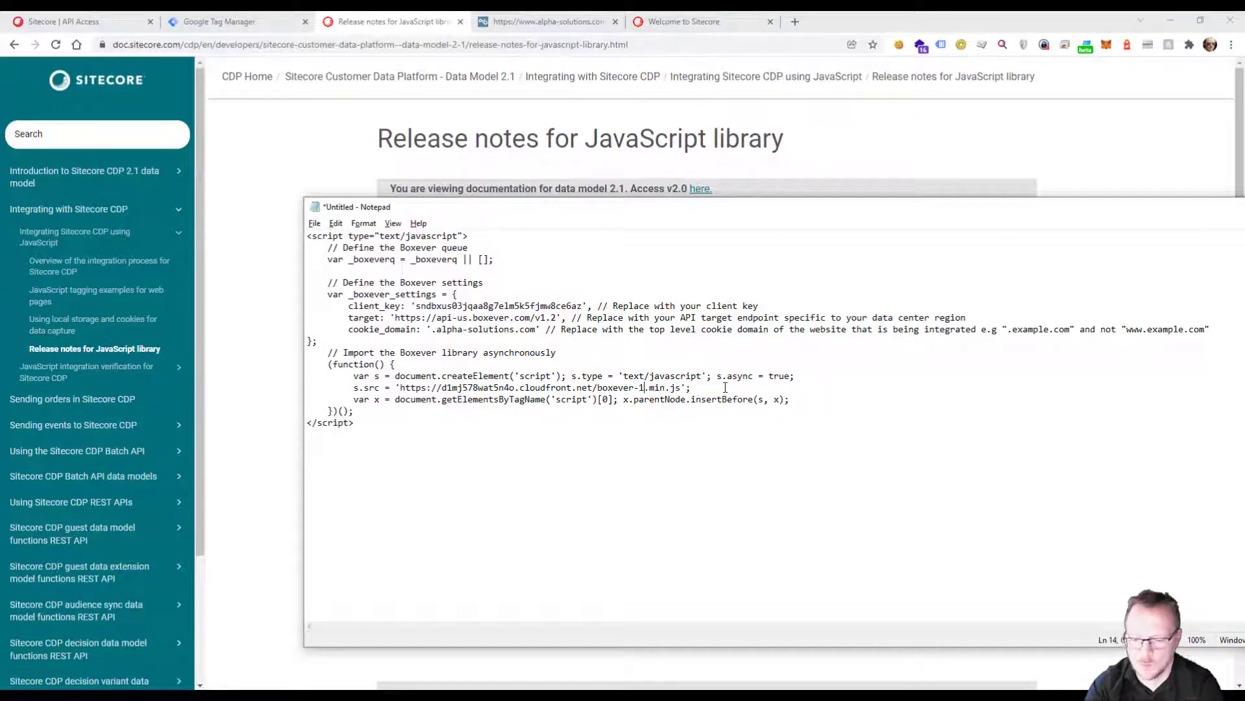
pyautogui.write('4.8.')
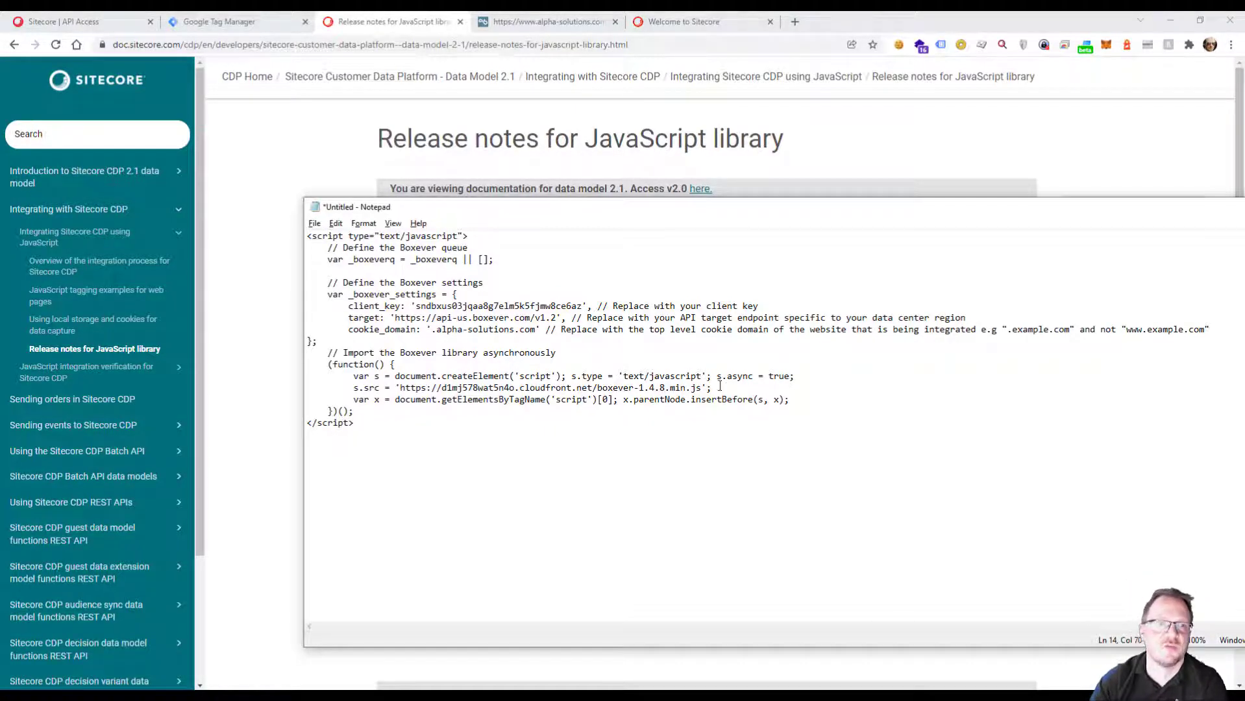
pyautogui.click(317, 154)
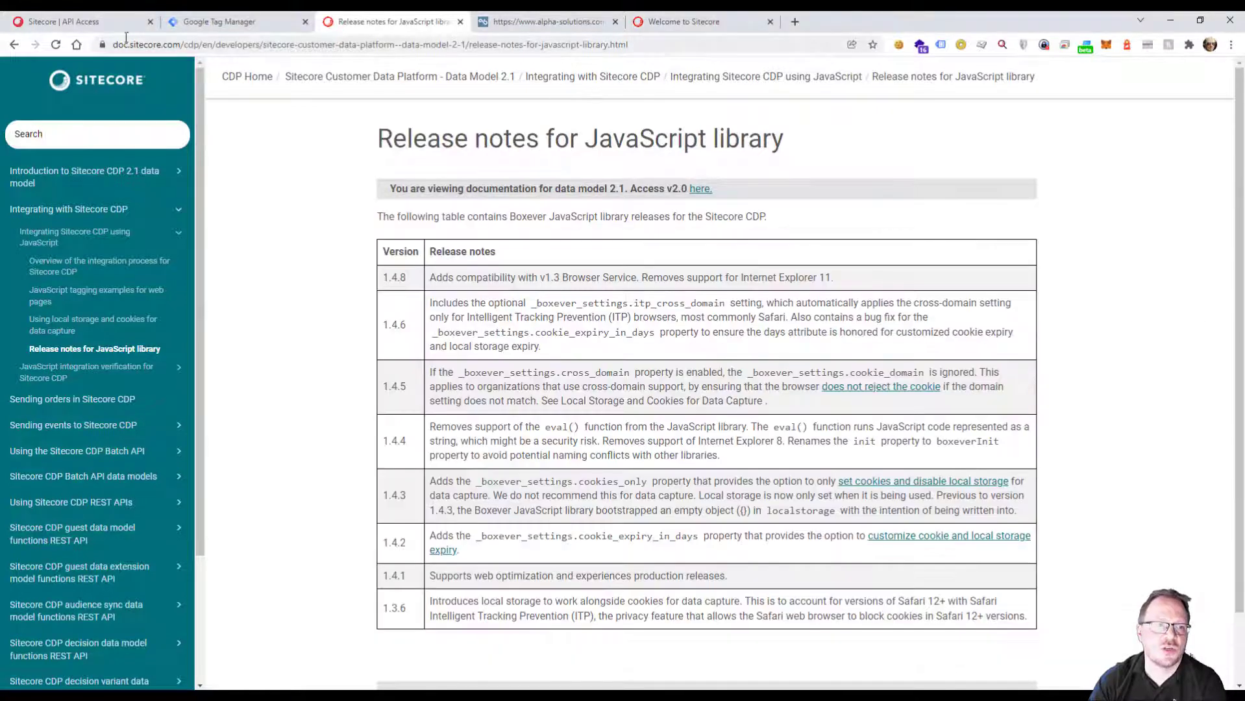
pyautogui.click(14, 45)
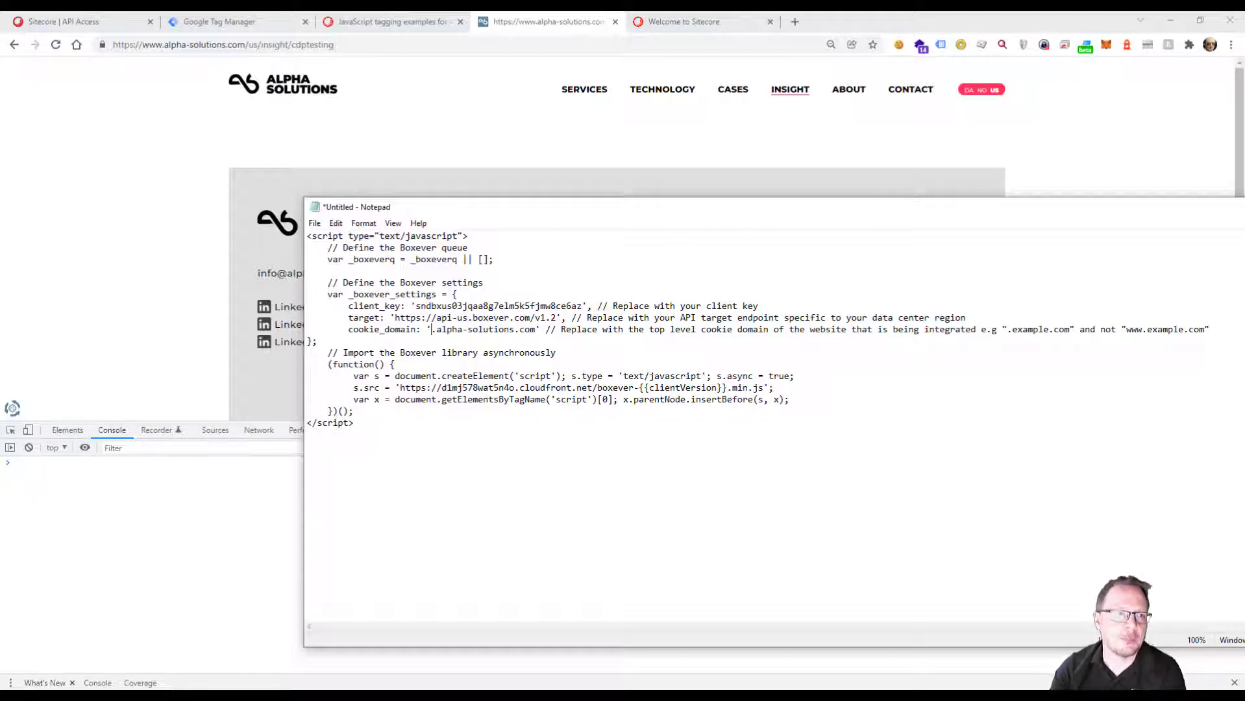
# Open the Points of Sale page in Sitecore's system settings.
pyautogui.click(83, 21)
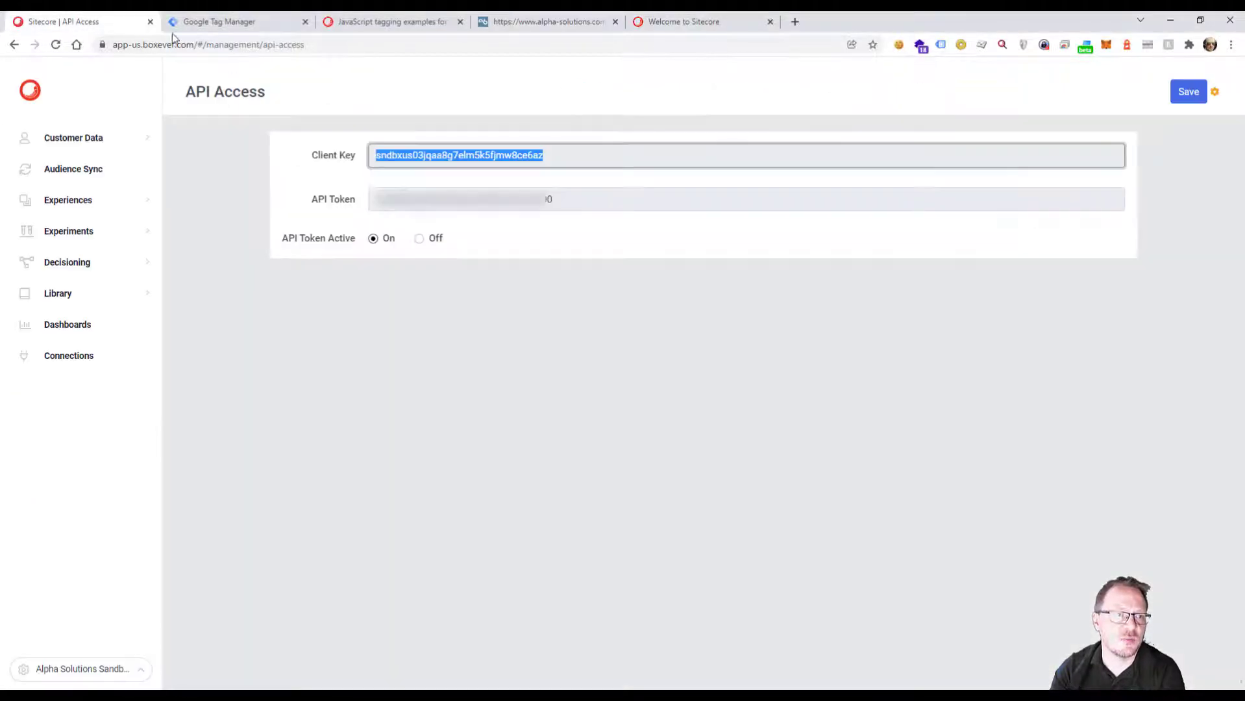
pyautogui.click(87, 669)
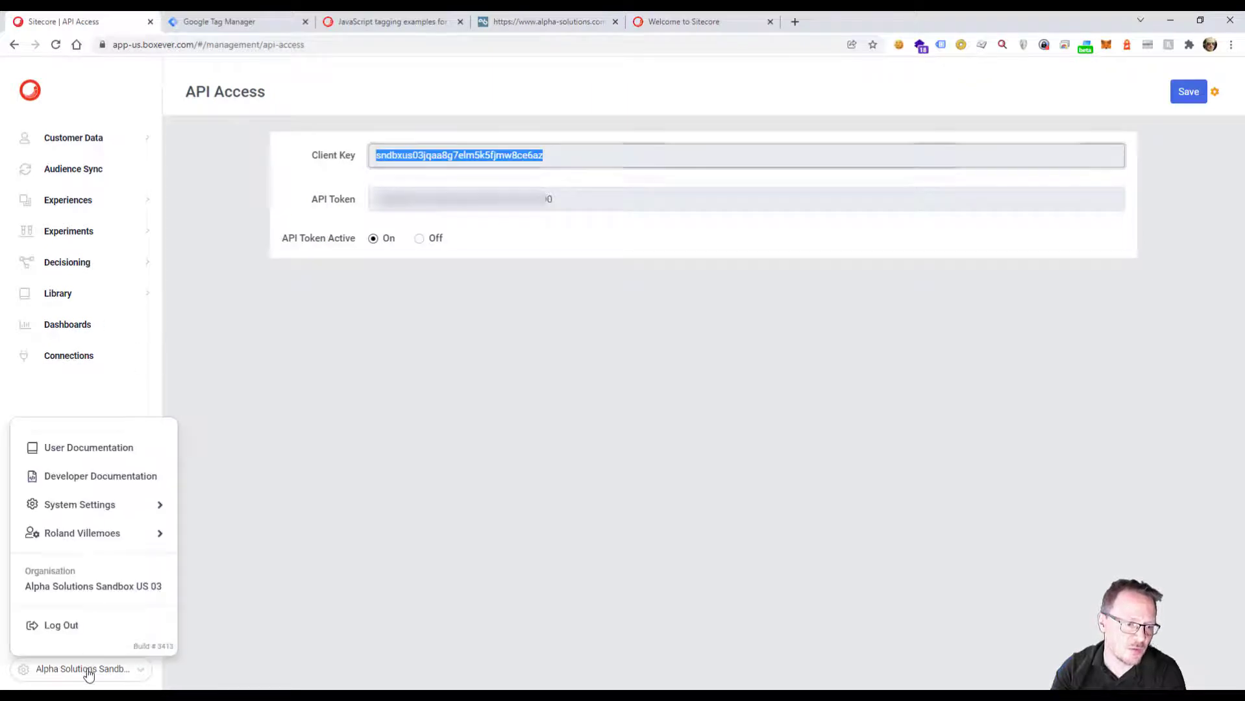
pyautogui.click(89, 671)
pyautogui.click(89, 672)
pyautogui.moveTo(125, 506)
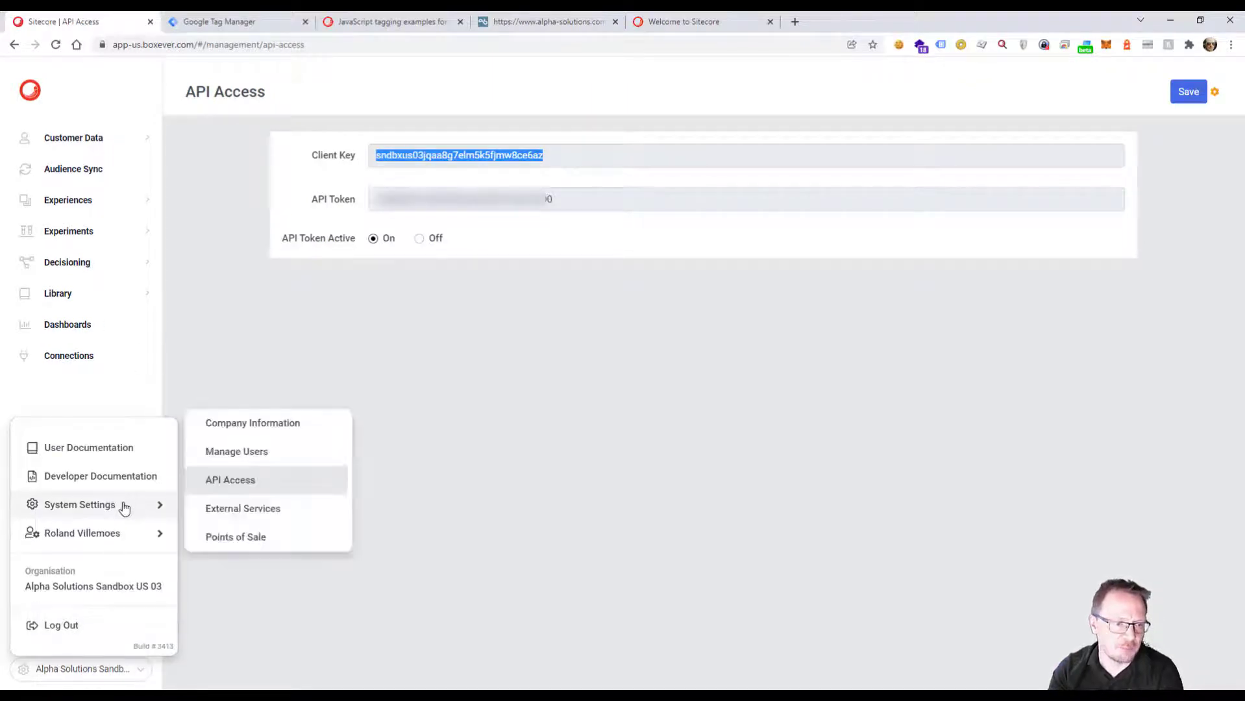
pyautogui.click(235, 540)
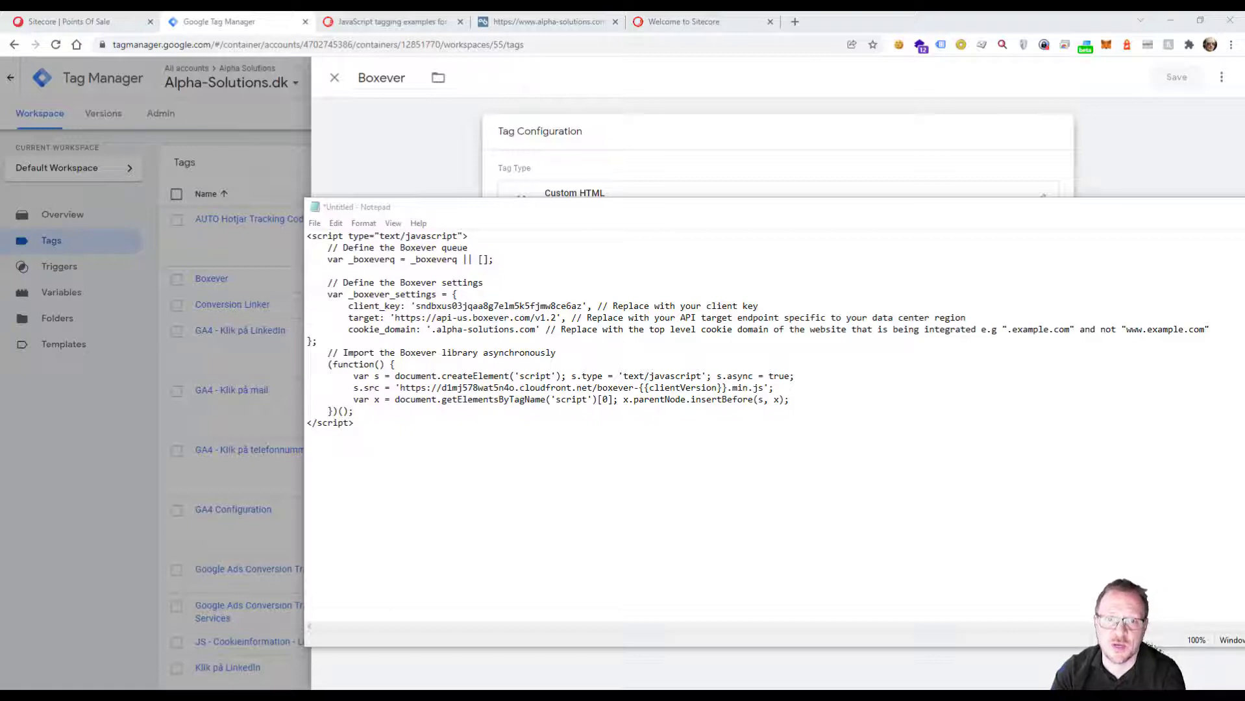
# Check the alpha-solutions.com test page and review the script in Google Tag Manager's Boxever custom HTML tag.
pyautogui.click(544, 21)
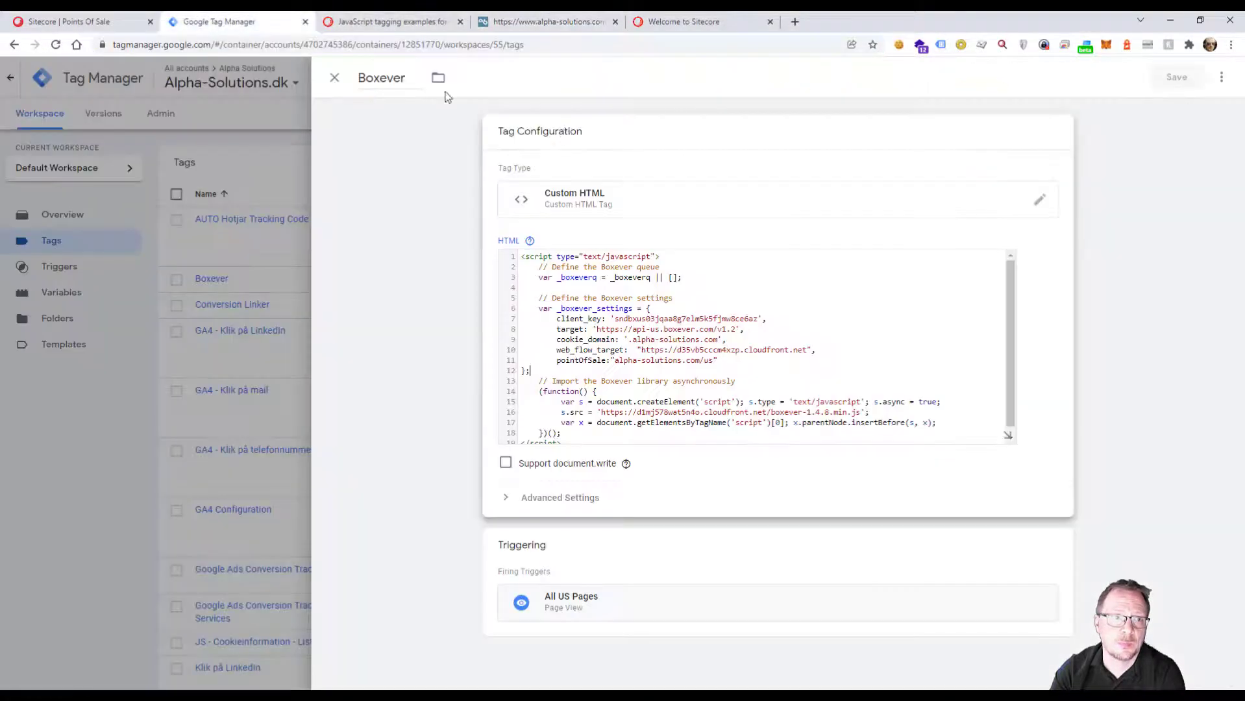
pyautogui.click(245, 22)
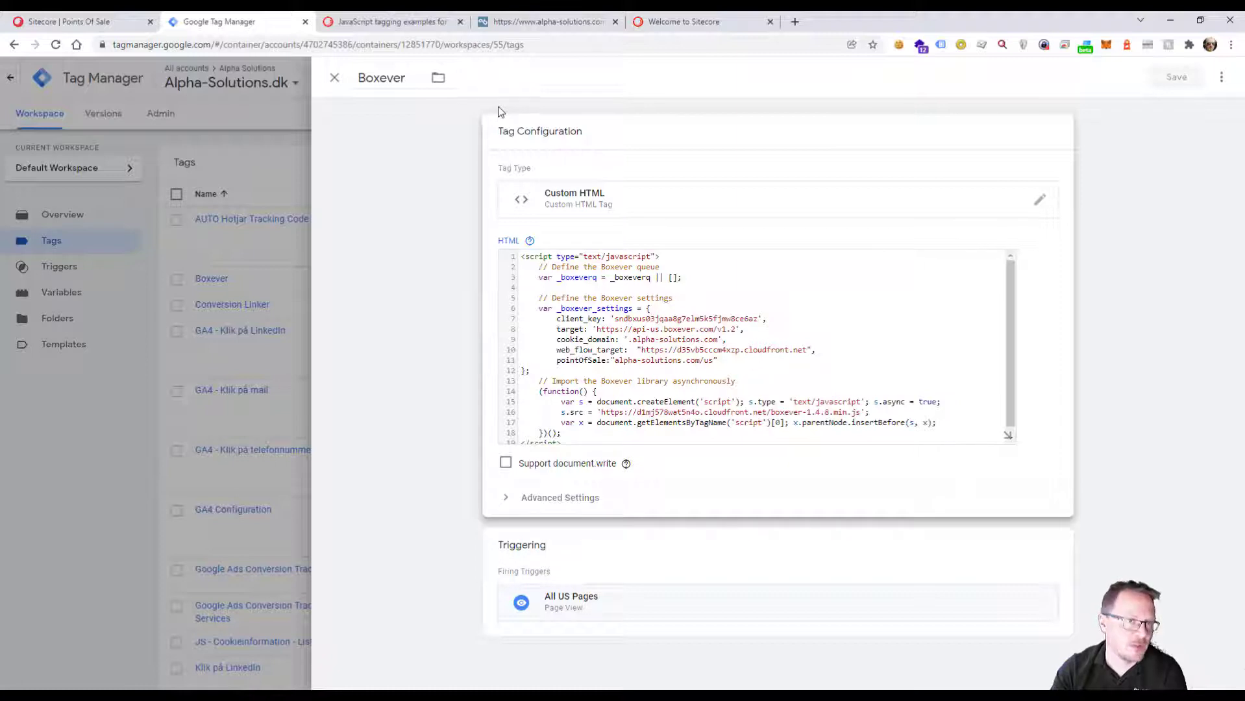
# Evaluate the Boxever object in the browser console of the alpha-solutions.com test page and copy its browser_id.
pyautogui.click(556, 24)
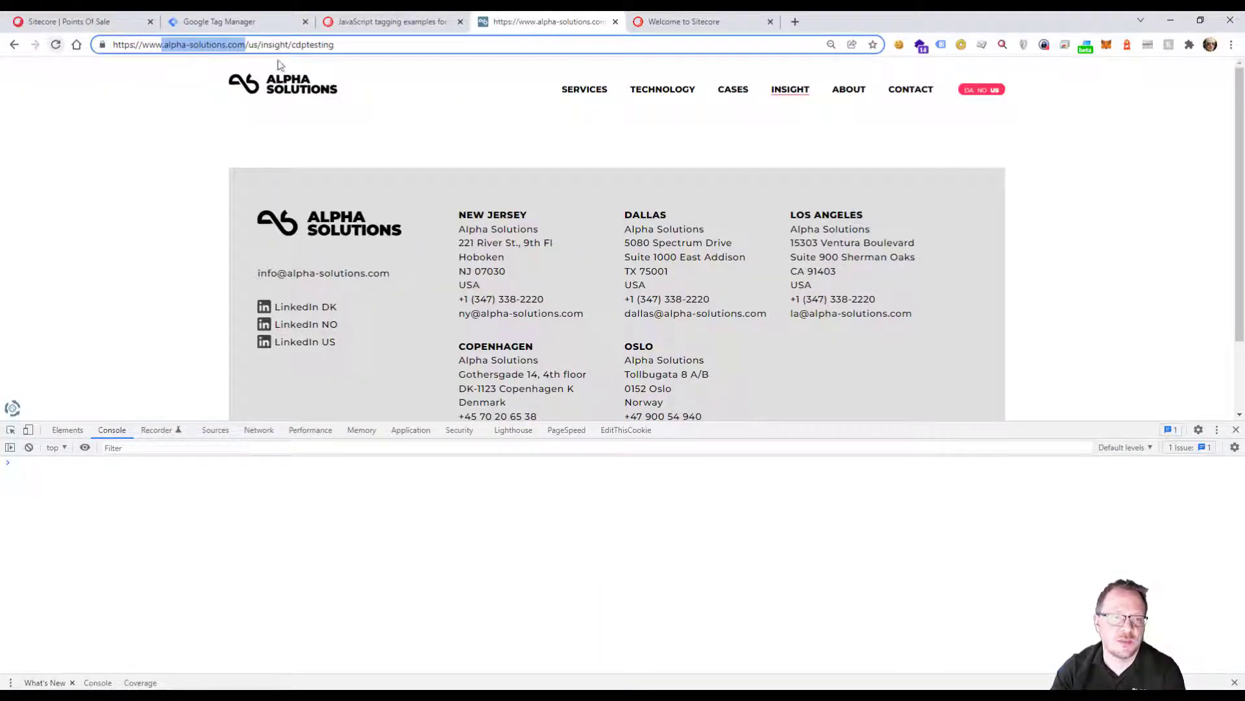
pyautogui.click(350, 46)
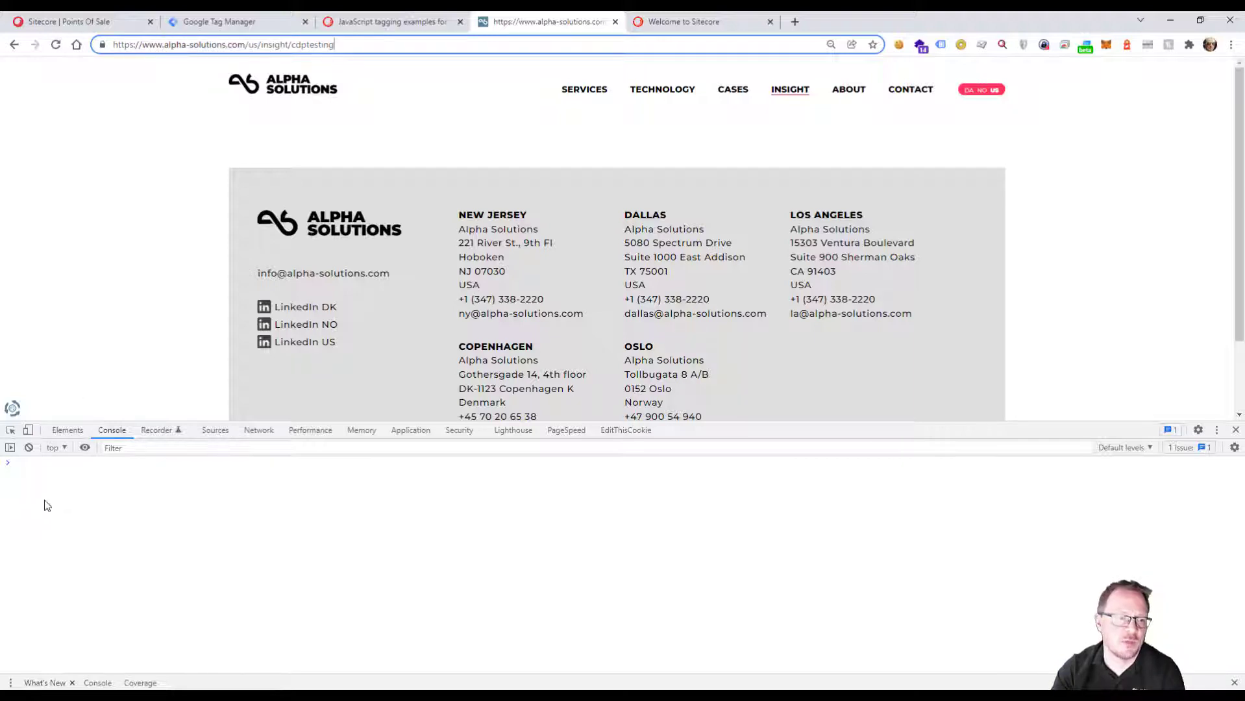
pyautogui.click(26, 476)
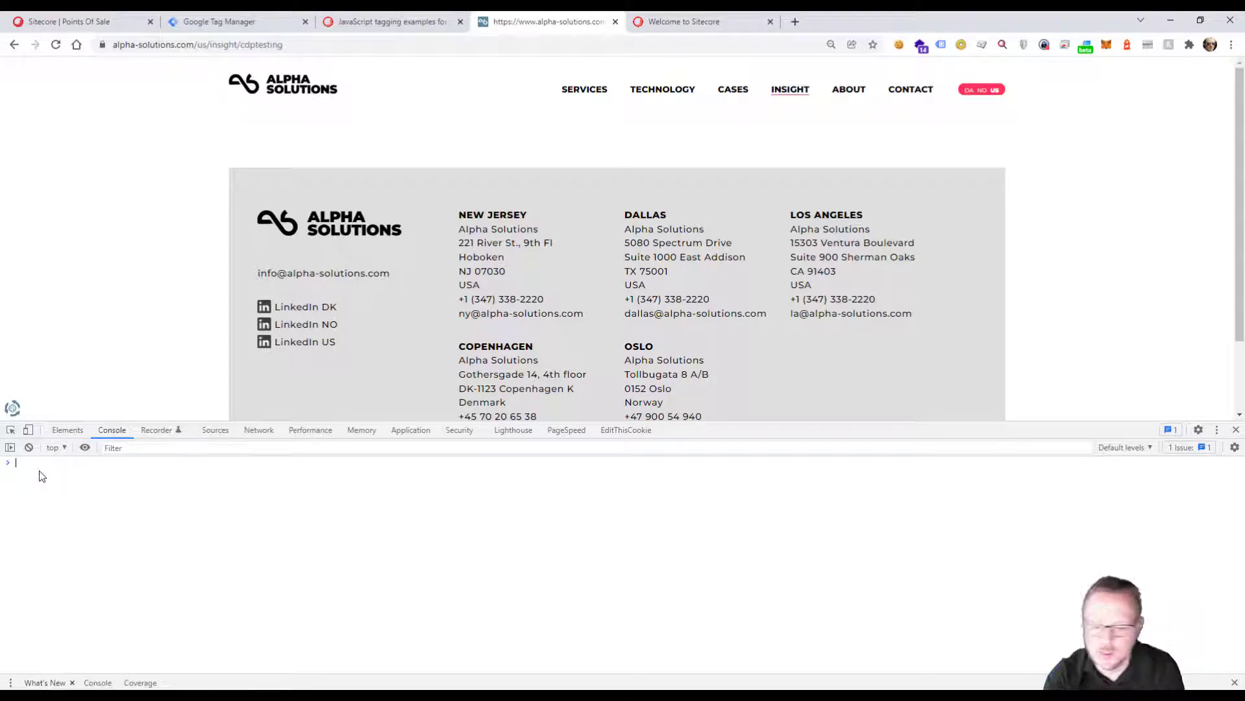
pyautogui.write('Bo')
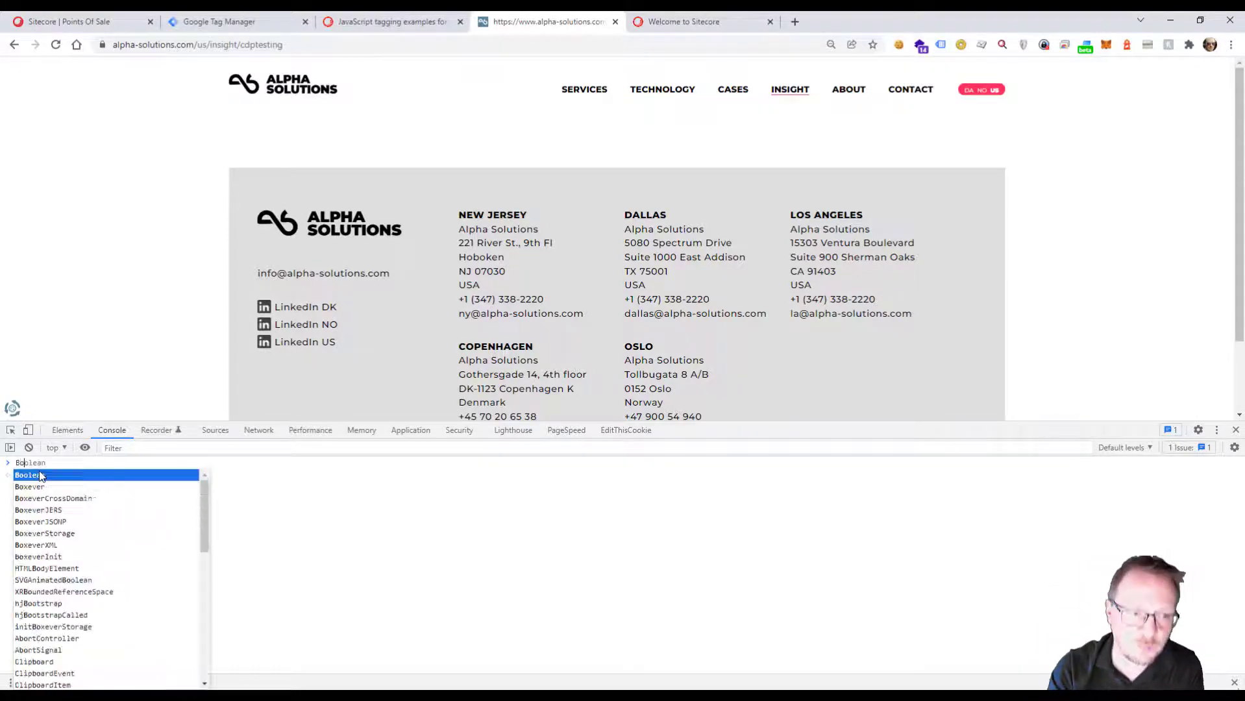
pyautogui.write('x')
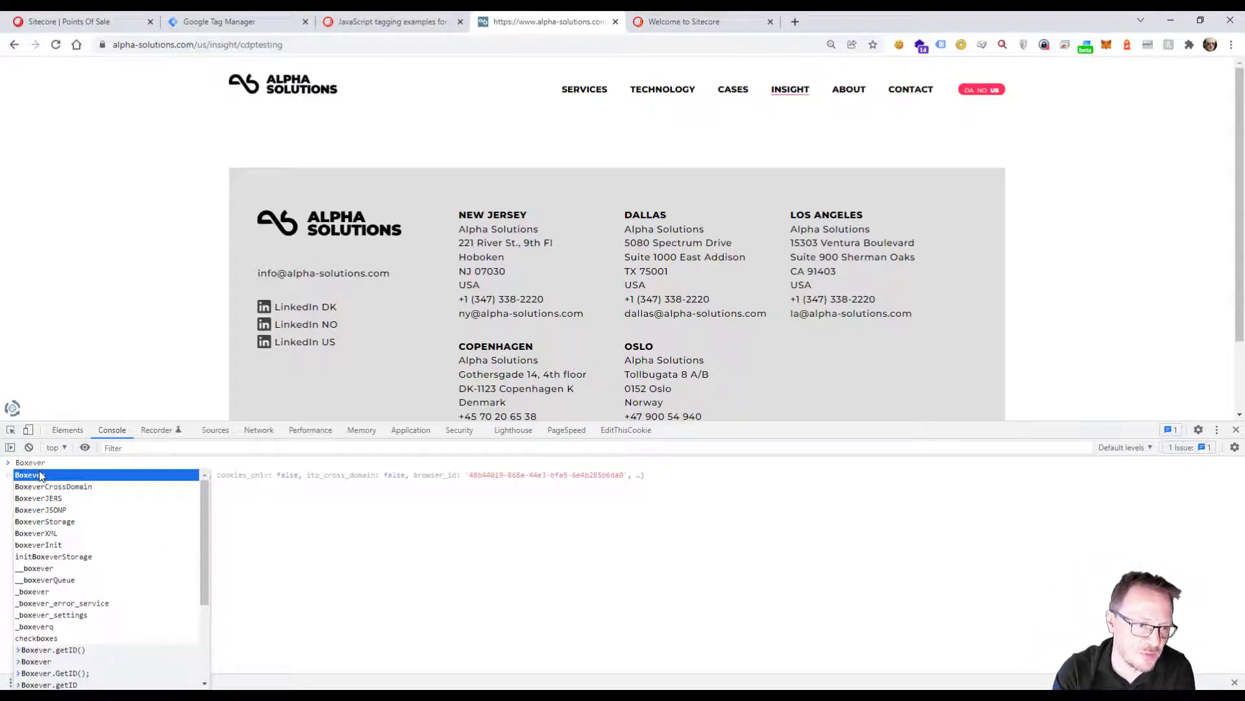
pyautogui.press('Tab')
pyautogui.press('Return')
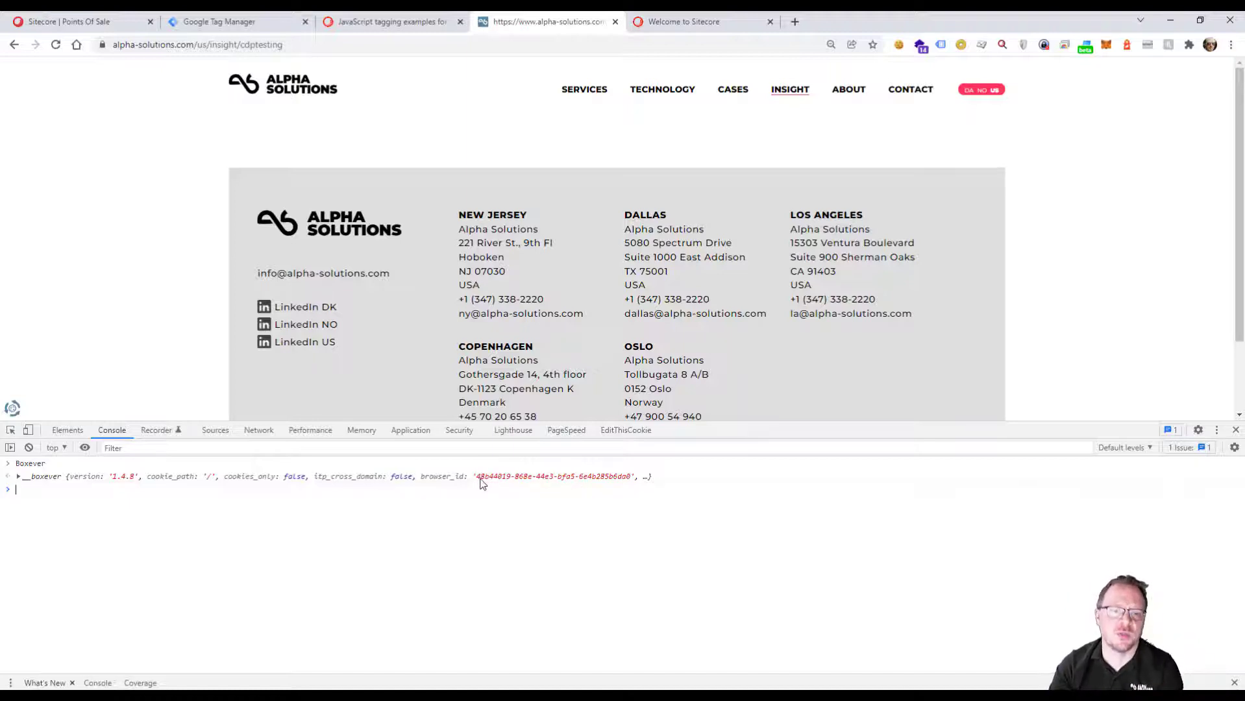
pyautogui.moveTo(479, 481); pyautogui.dragTo(633, 480)
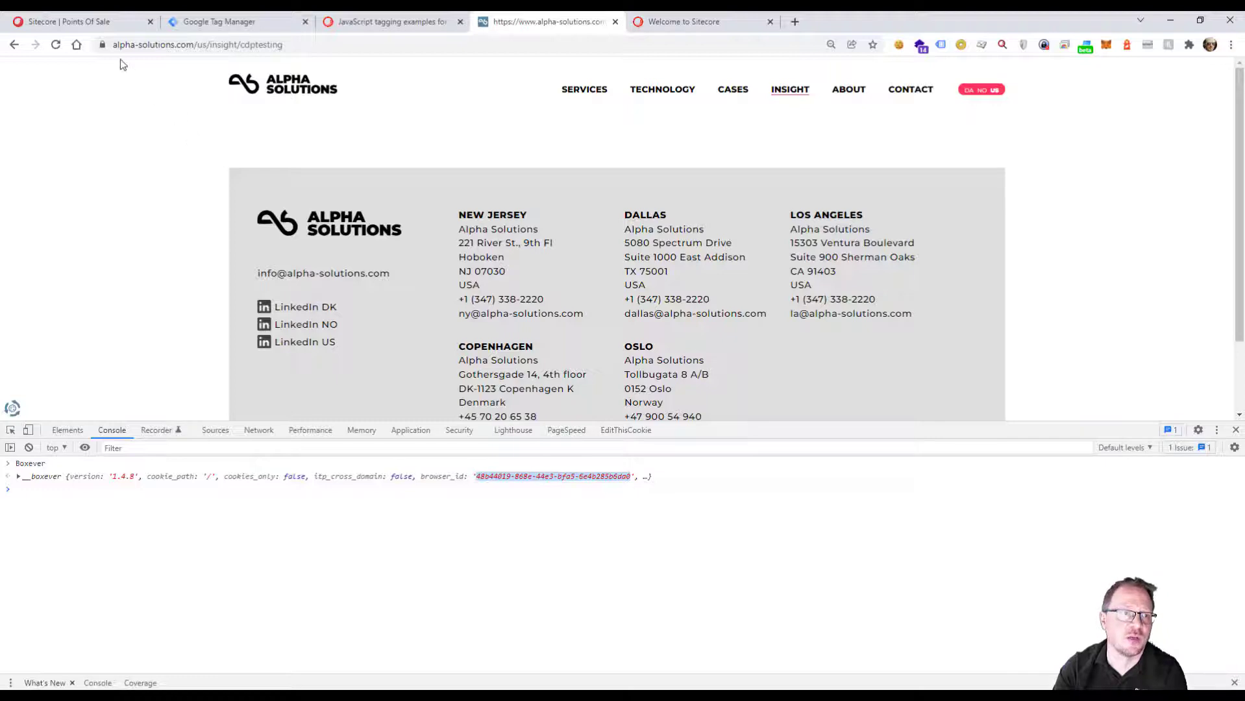
# Open the Guests list under Sitecore's customer data and filter it to all guest types.
pyautogui.click(72, 21)
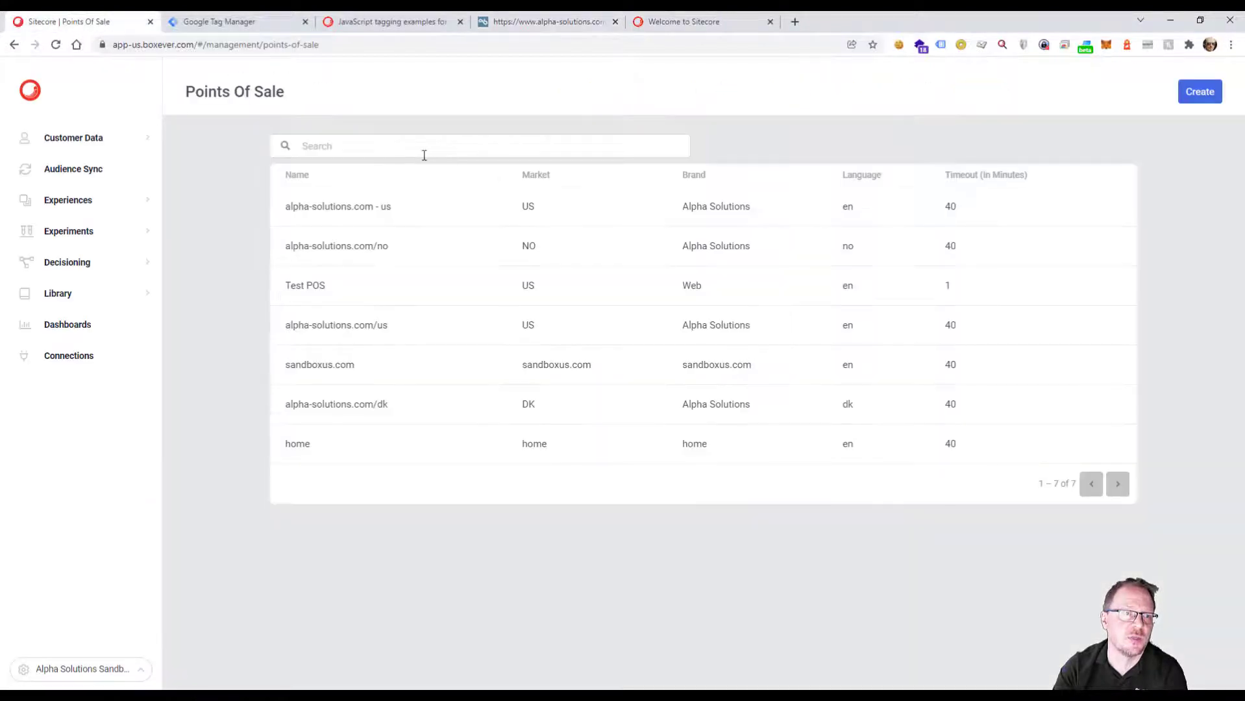
pyautogui.click(95, 146)
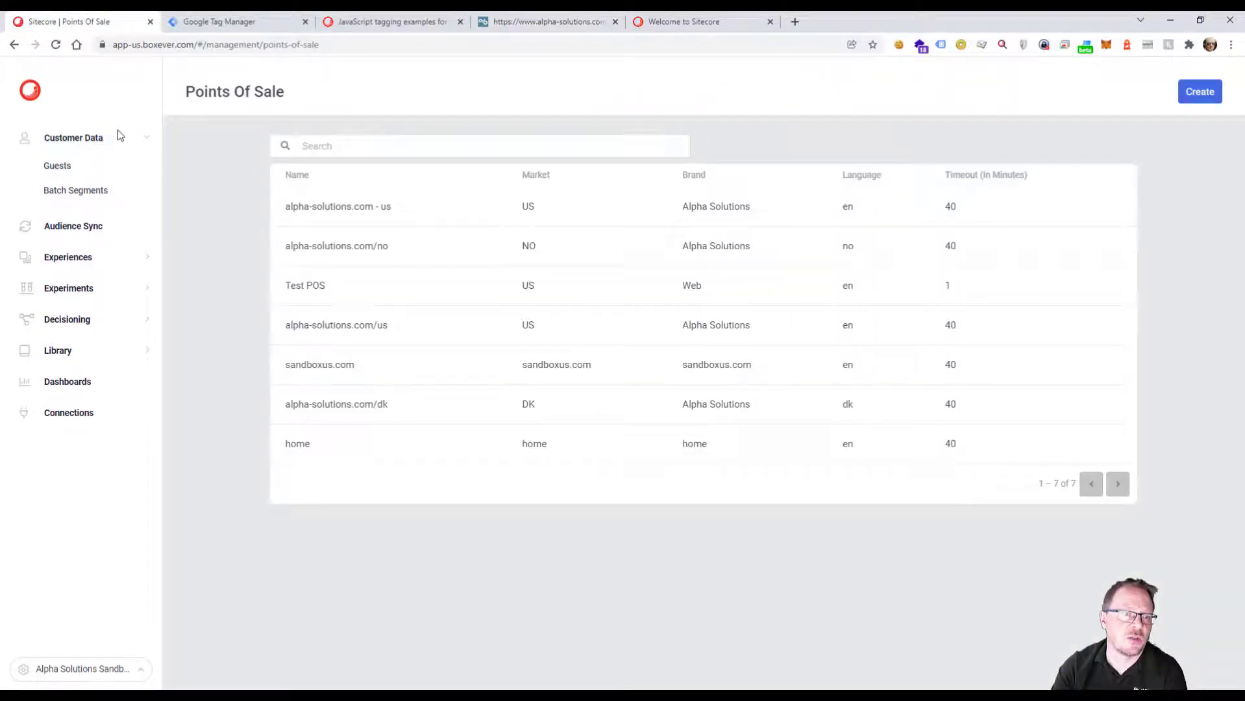
pyautogui.click(56, 168)
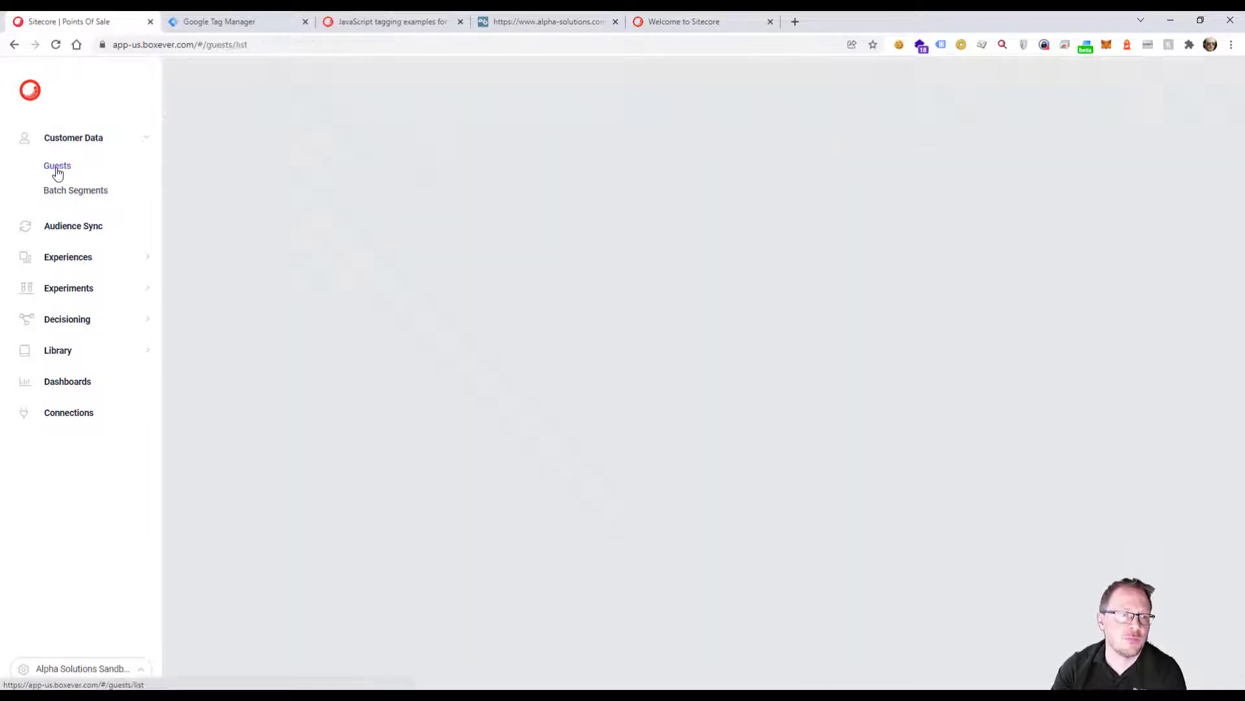
pyautogui.click(1126, 224)
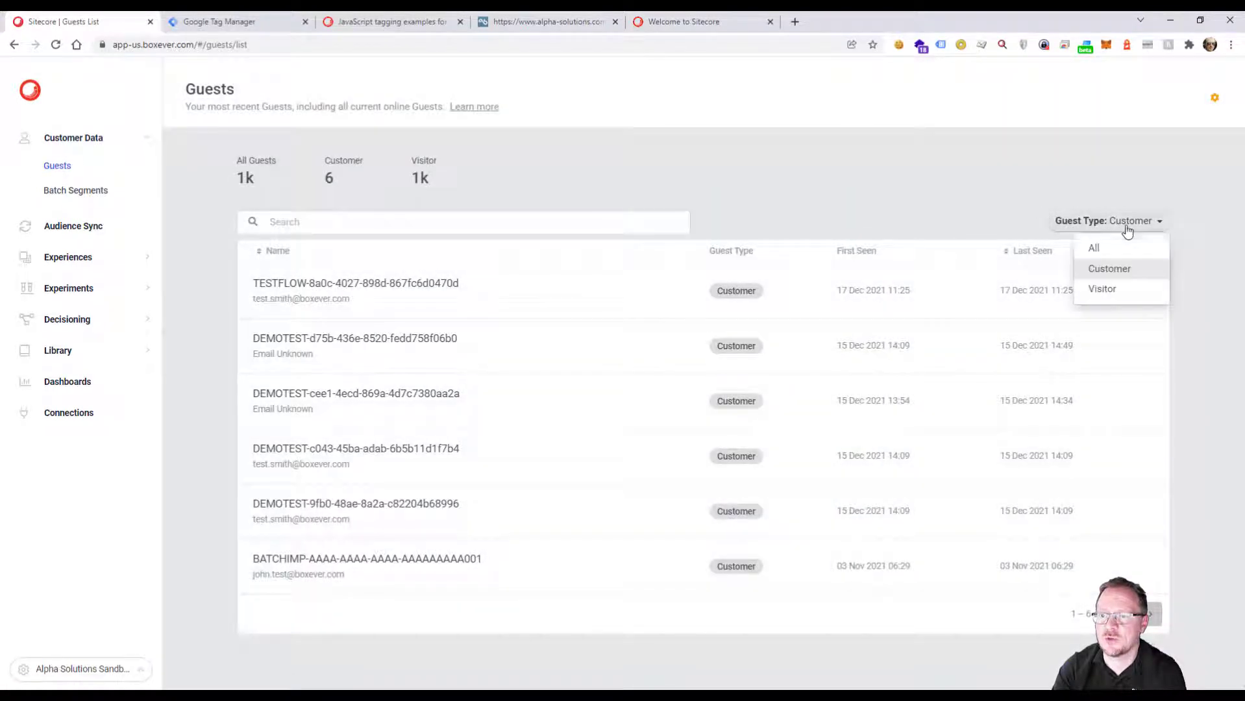
pyautogui.click(1115, 248)
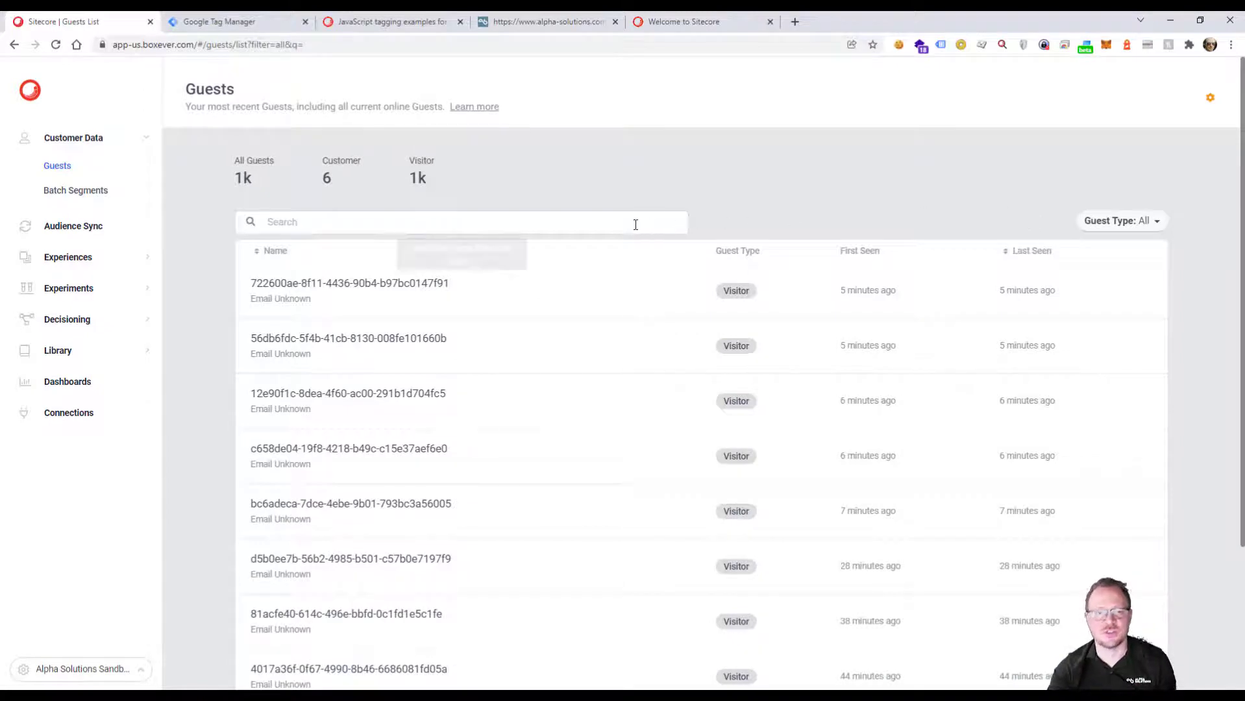
# Search the guests by bid: followed by the copied browser ID and open the matching guest's profile.
pyautogui.click(549, 225)
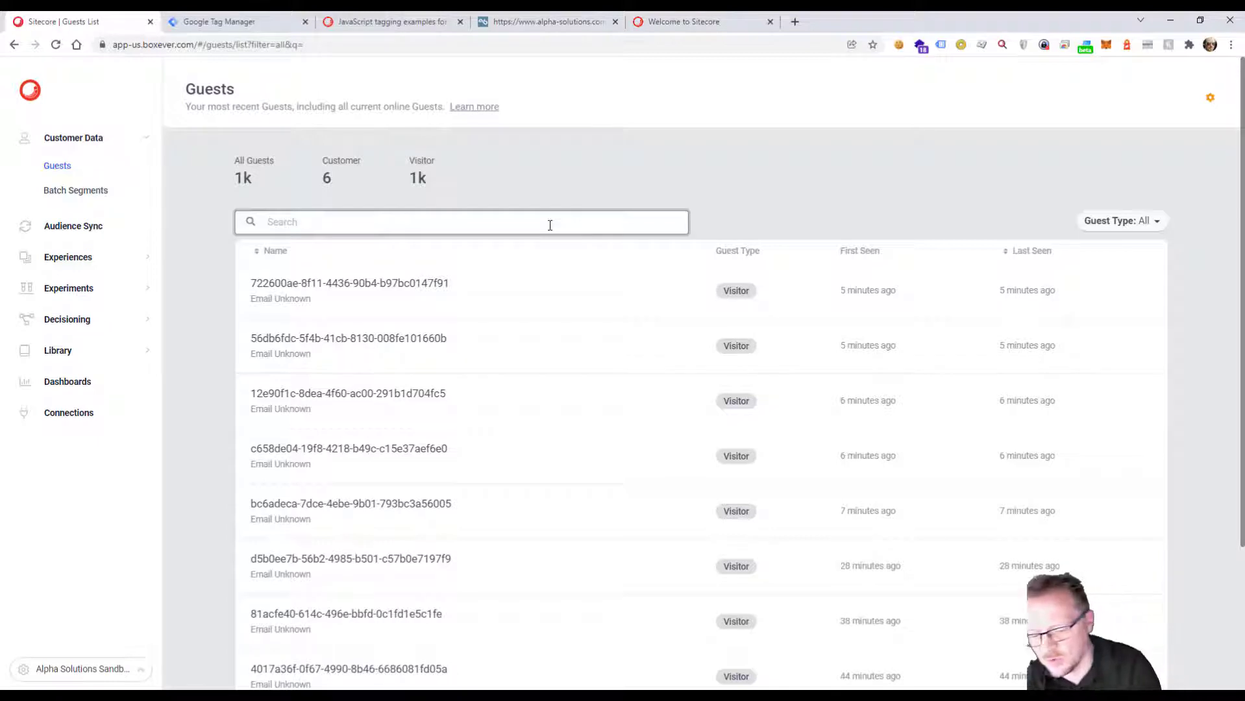
pyautogui.write('bid')
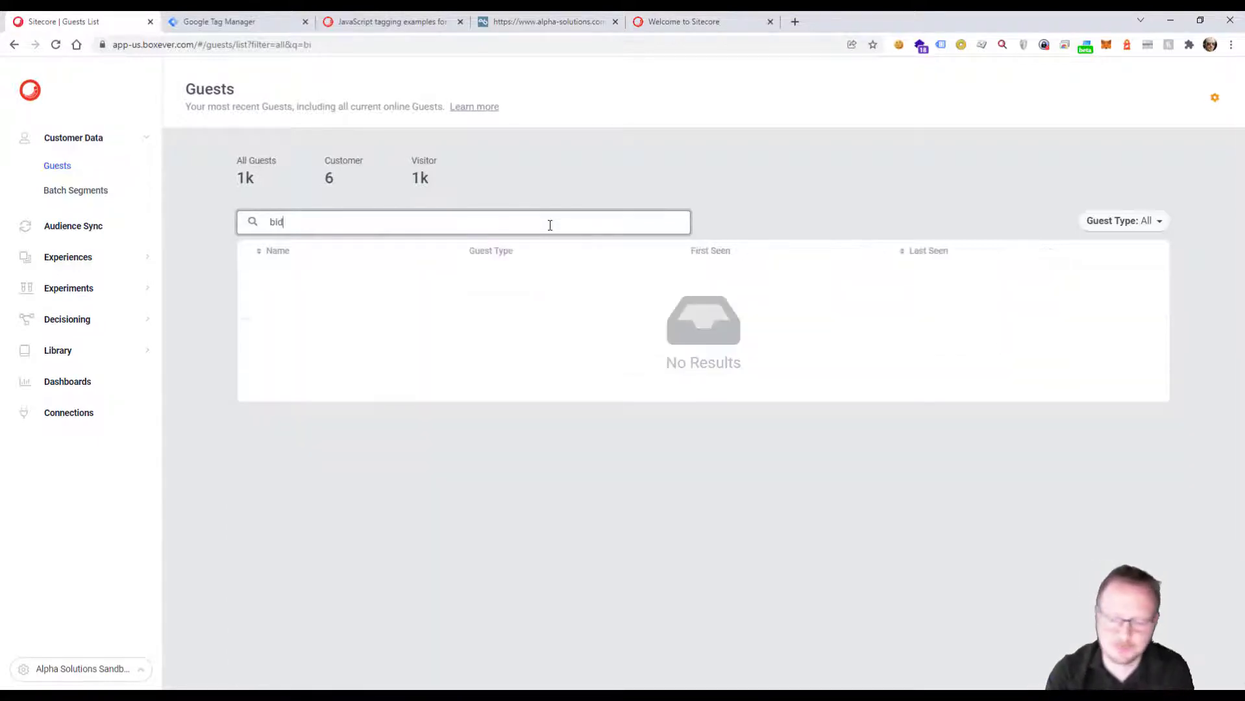
pyautogui.write(':')
pyautogui.write('48b44019-868e-44e3-bfa5-6e4b285b6da0')
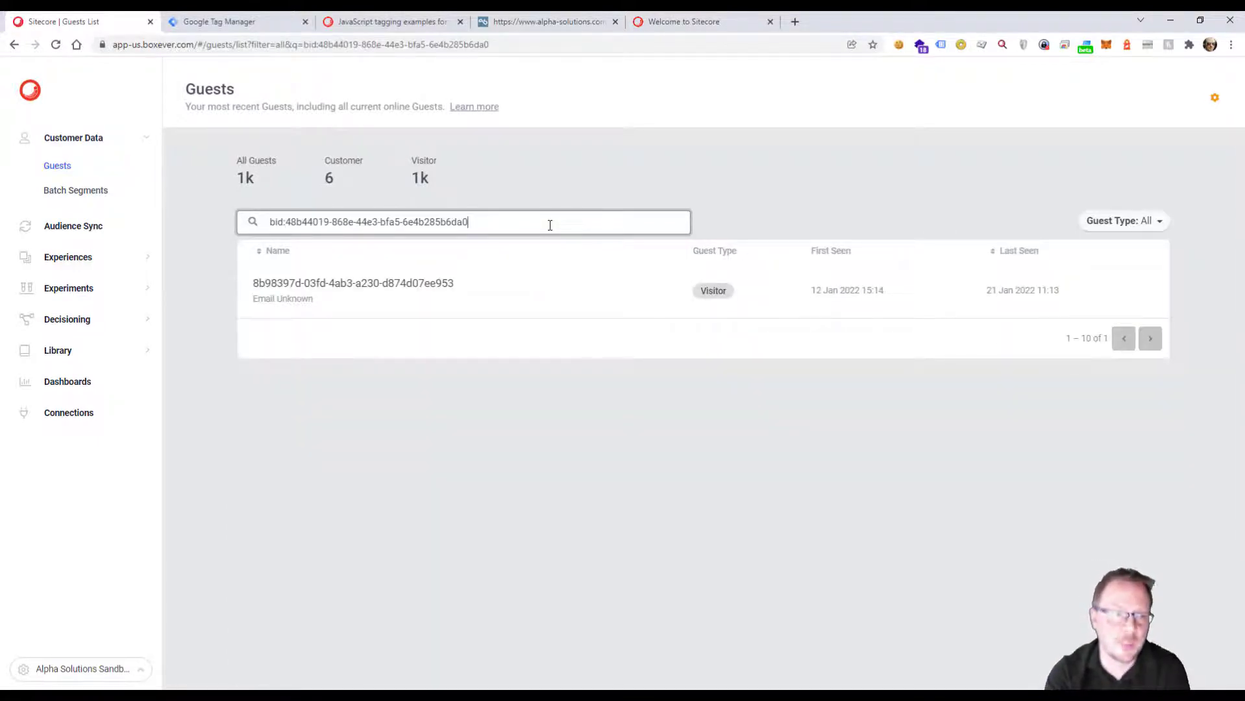
pyautogui.click(383, 292)
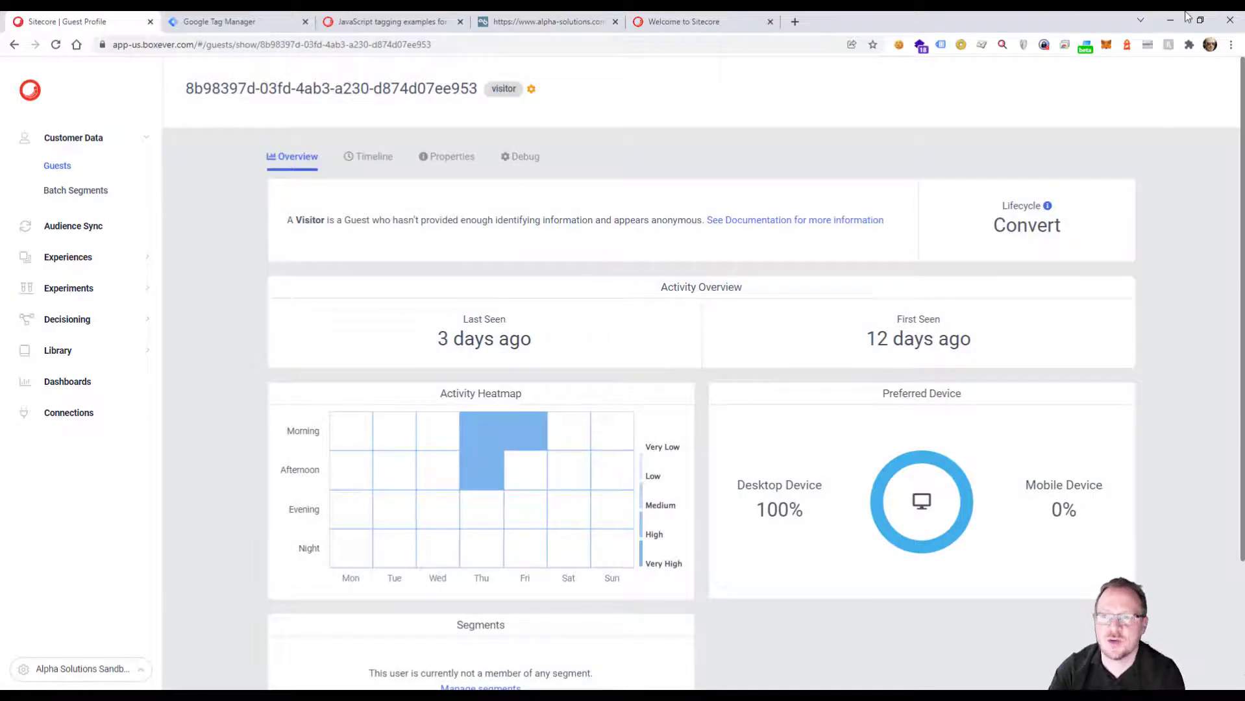
# Copy the address of the alpha-solutions.com test page and open a new incognito window.
pyautogui.click(522, 21)
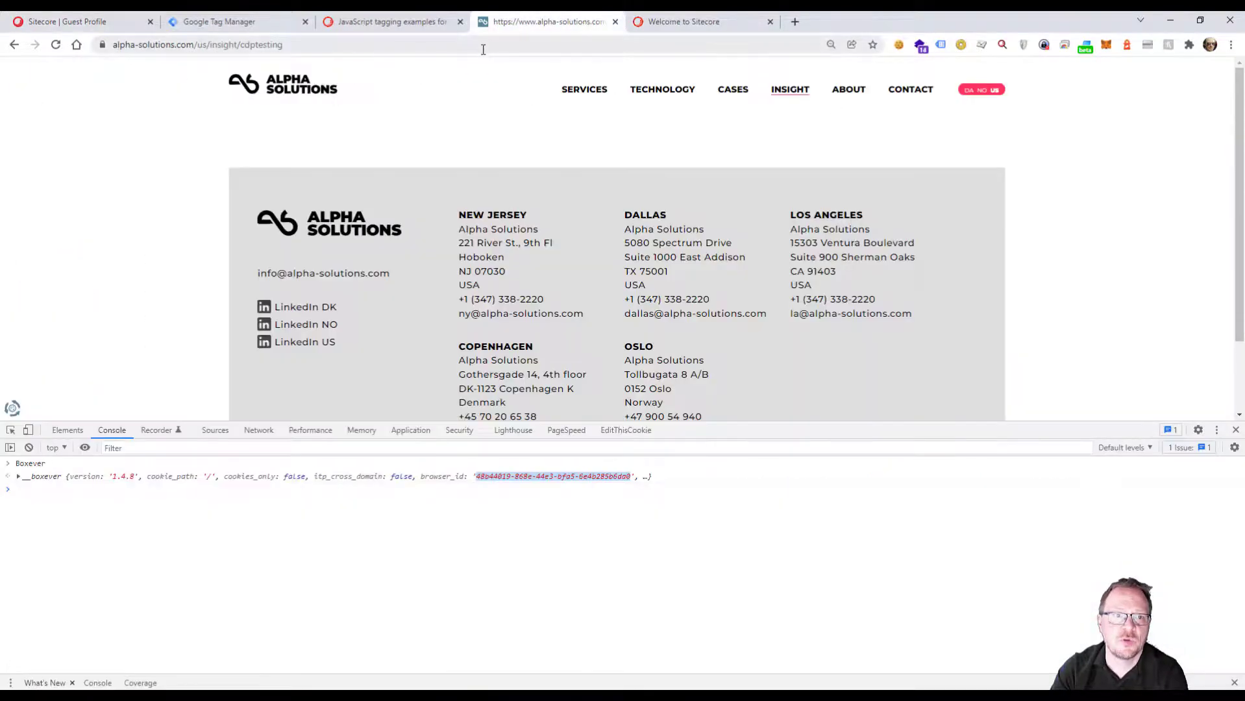
pyautogui.click(483, 46)
pyautogui.hotkey('ctrl', 'c')
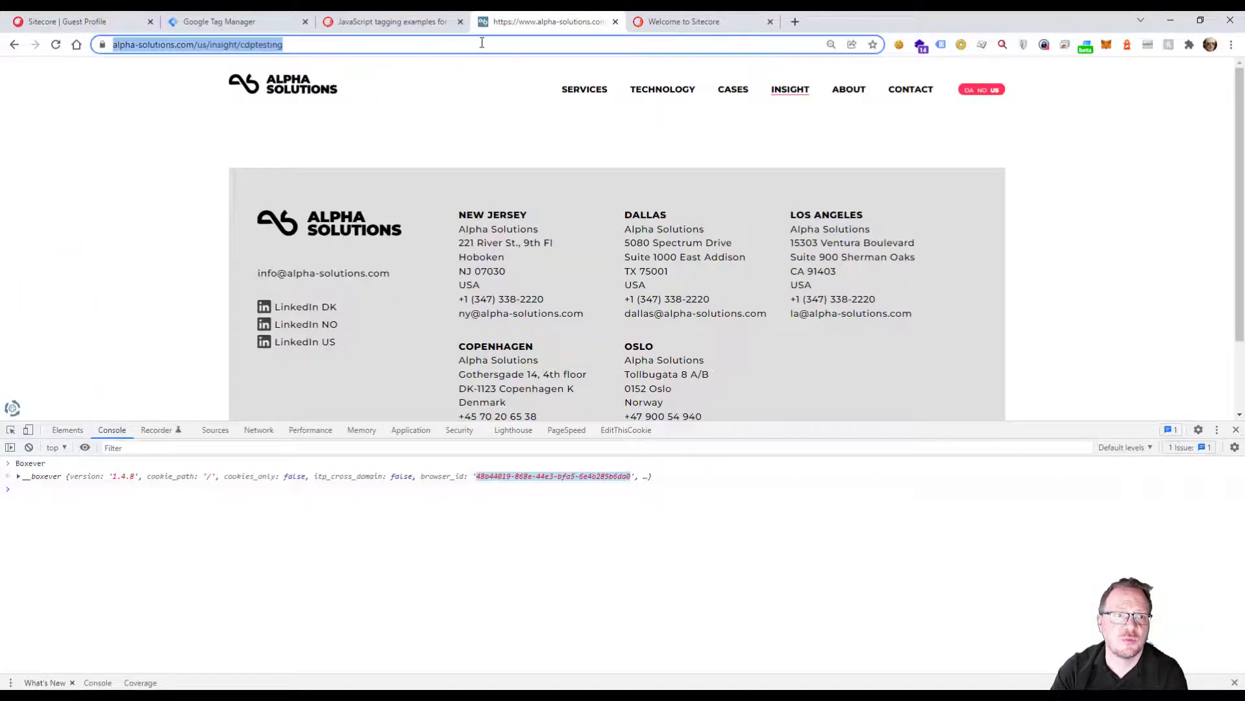
pyautogui.click(1233, 45)
pyautogui.click(1126, 96)
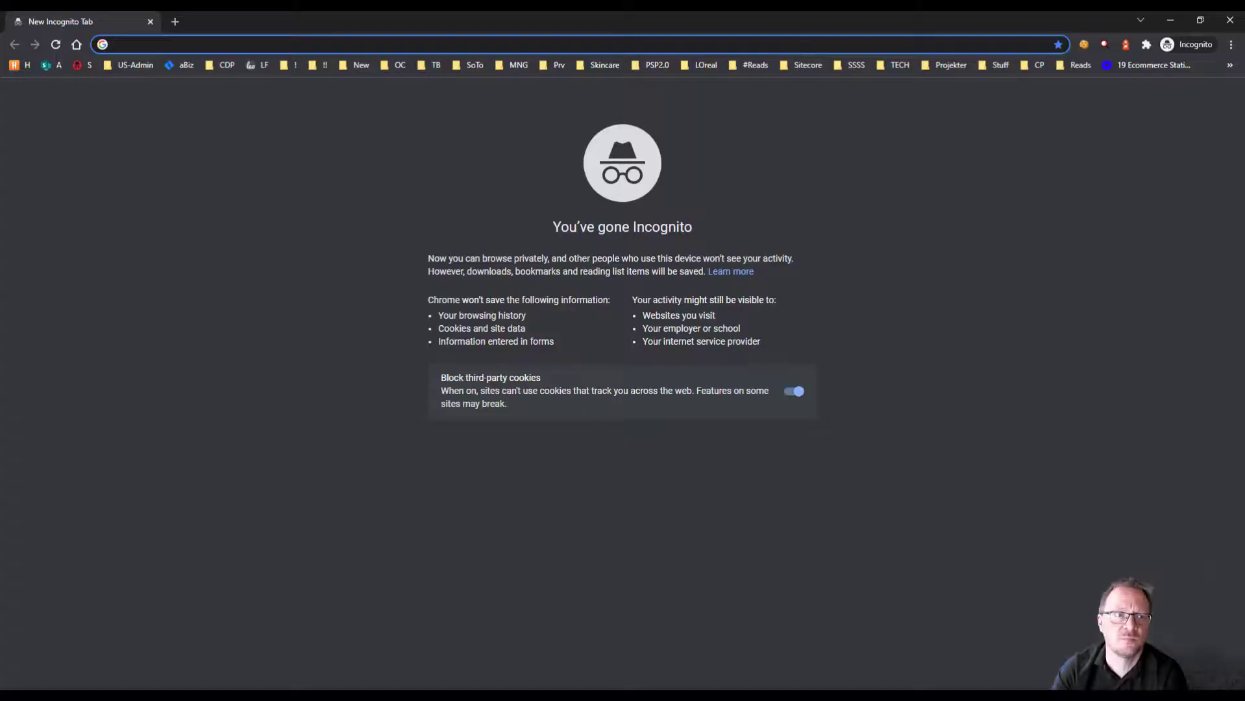
pyautogui.write('v')
pyautogui.click(575, 86)
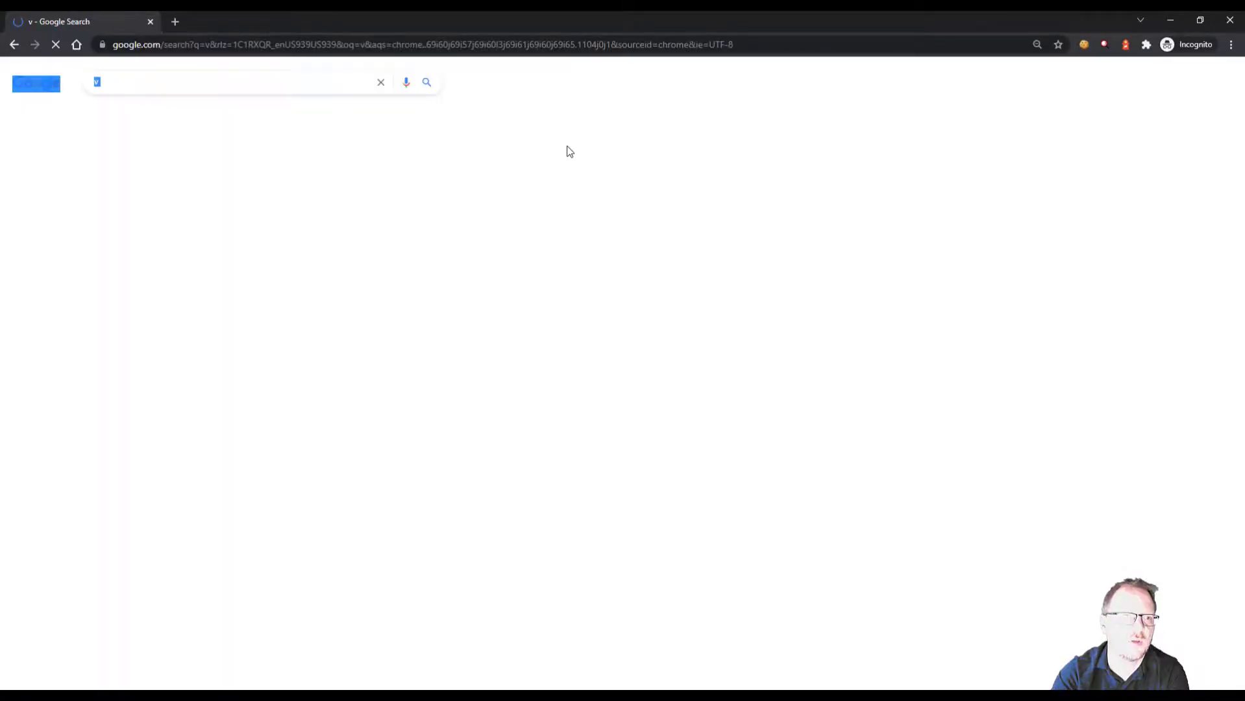
pyautogui.click(562, 44)
pyautogui.hotkey('ctrl', 'v')
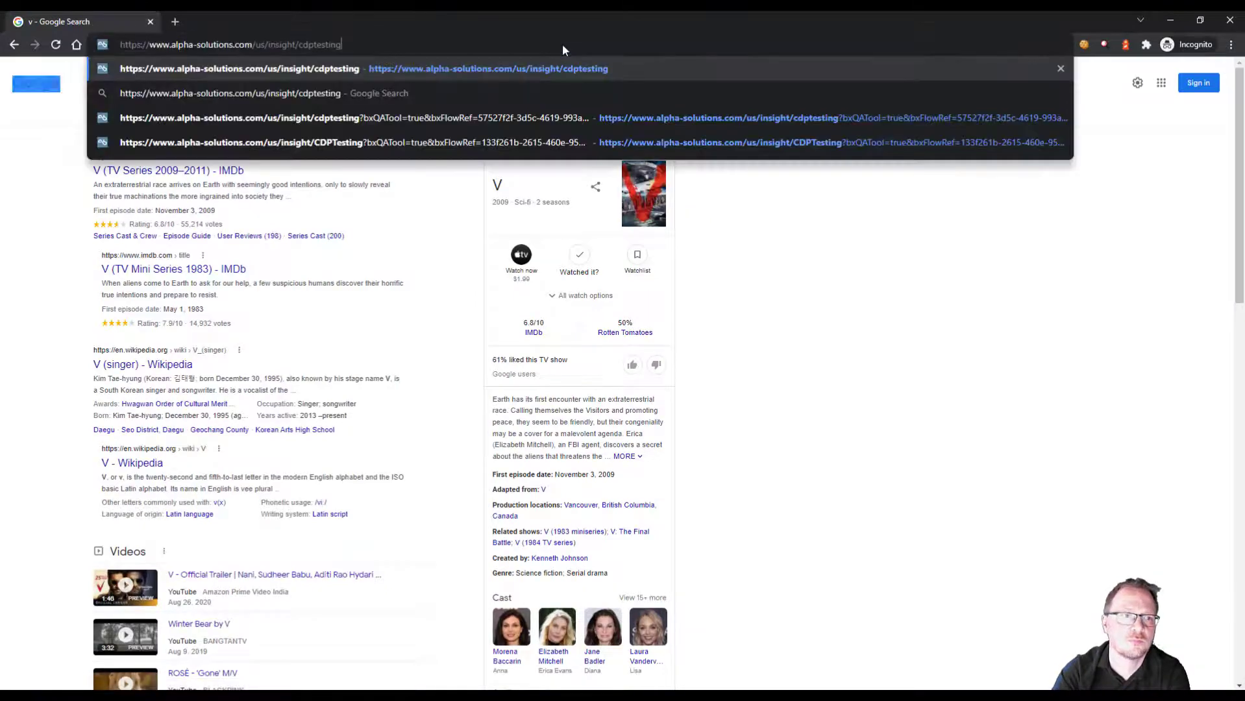
pyautogui.press('Return')
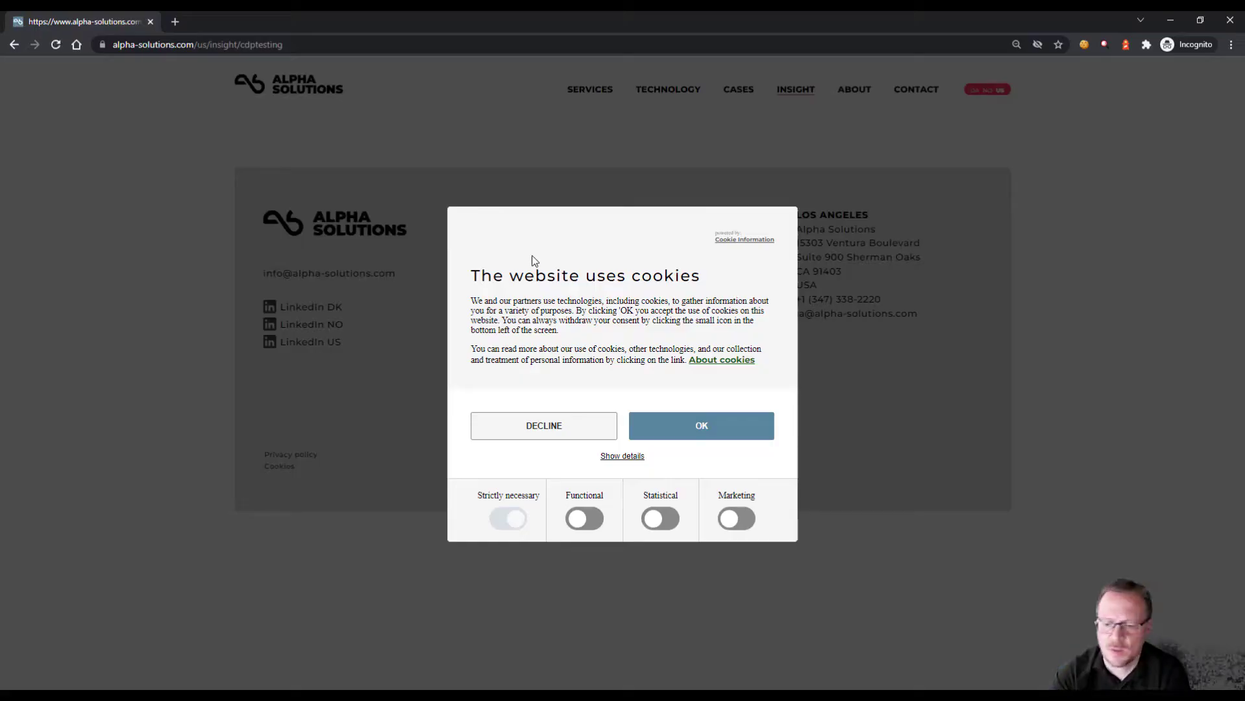
pyautogui.click(699, 436)
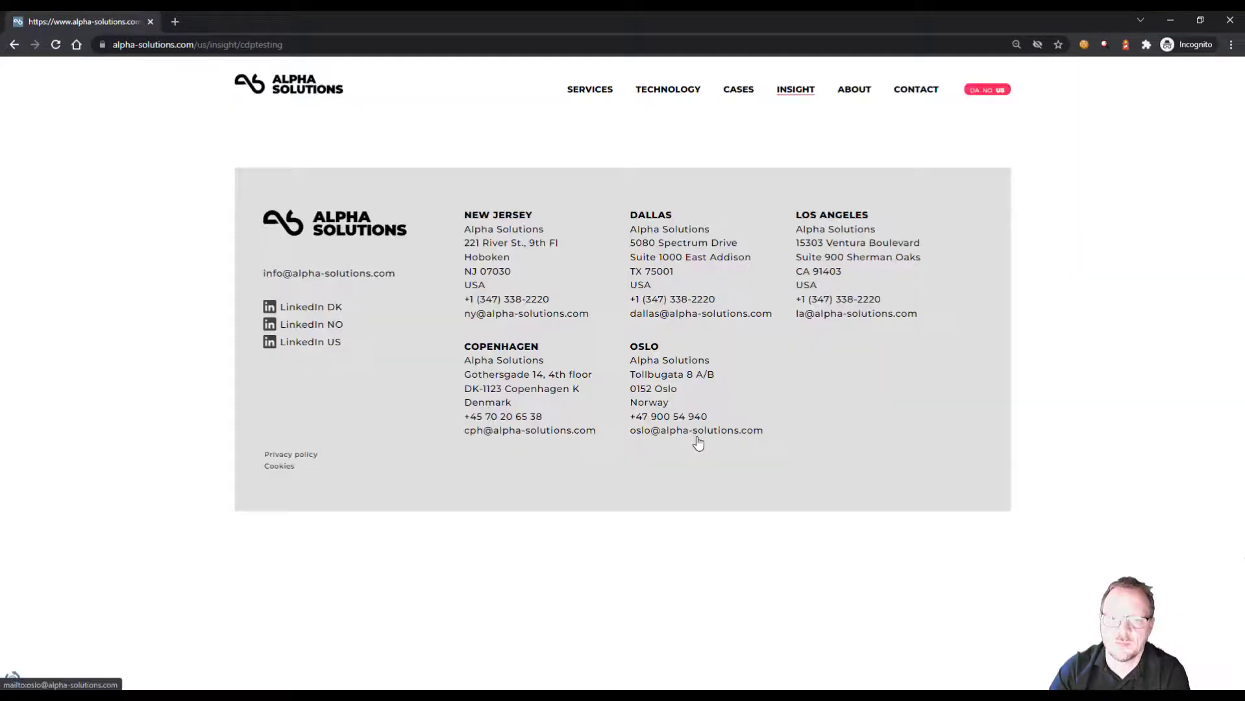
# Evaluate the Boxever object in the incognito page's developer console and copy the new session's browser_id.
pyautogui.press('F12')
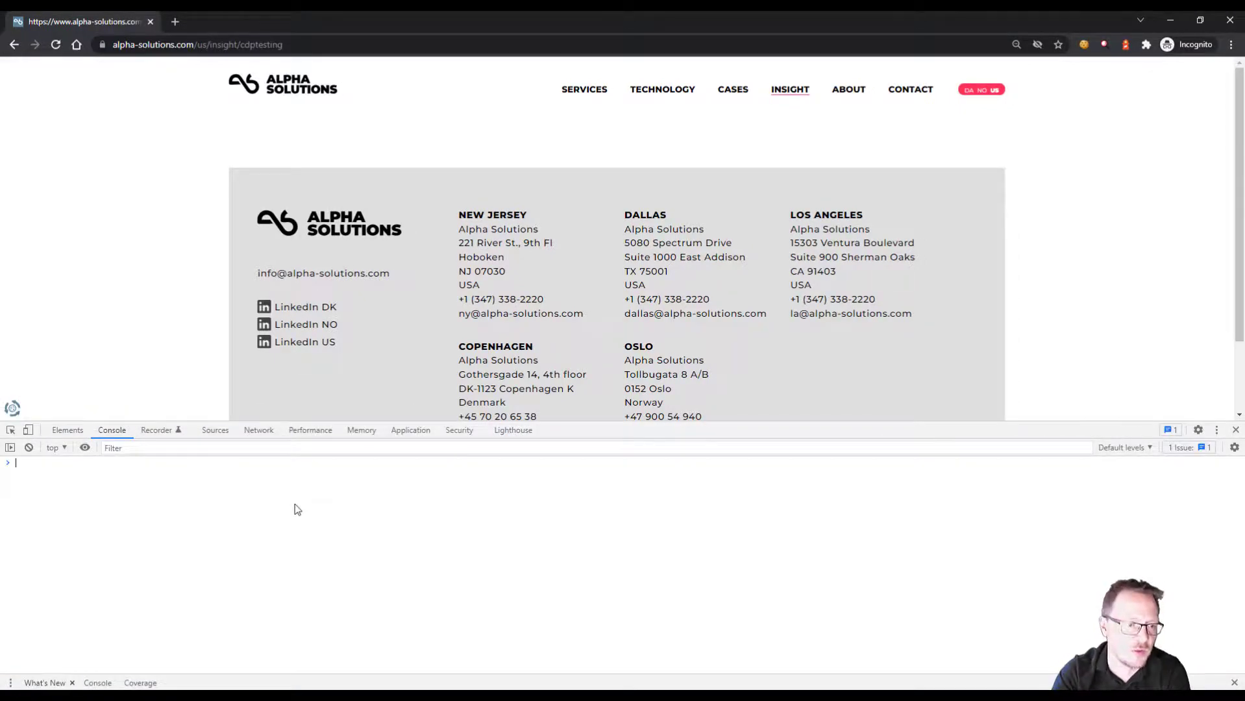
pyautogui.write('Boxever')
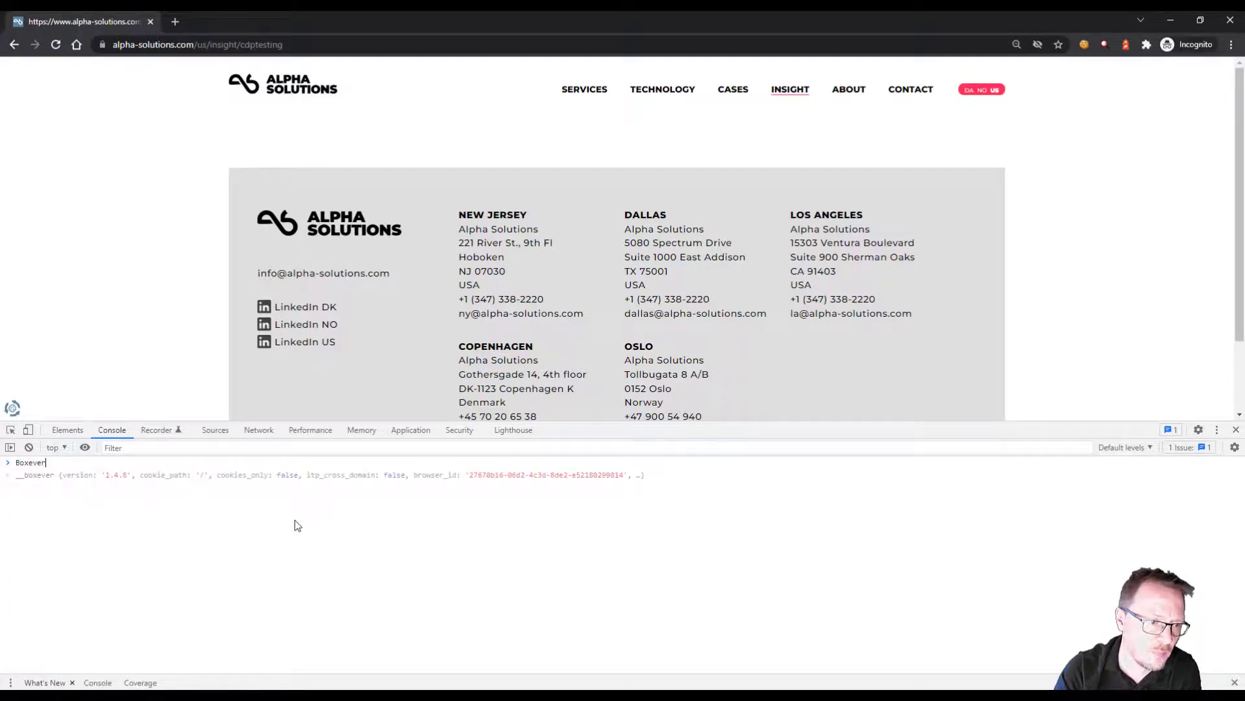
pyautogui.press('Return')
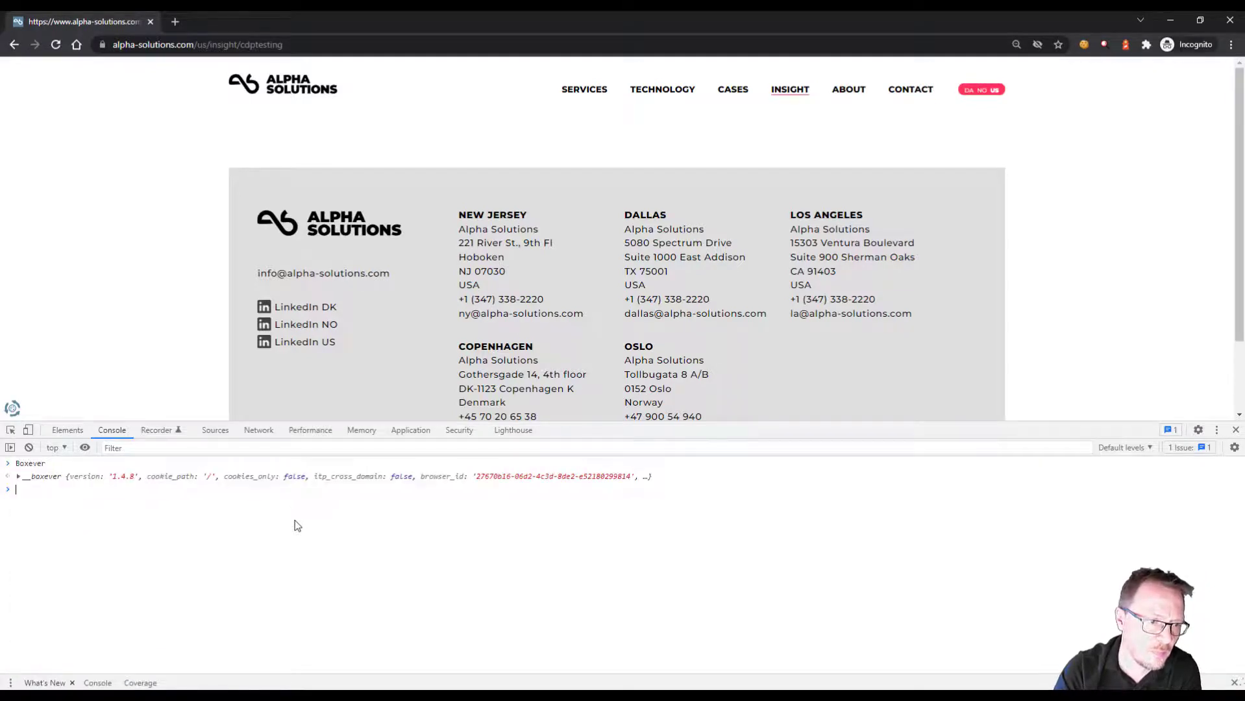
pyautogui.click(481, 478)
pyautogui.moveTo(478, 478); pyautogui.dragTo(631, 478)
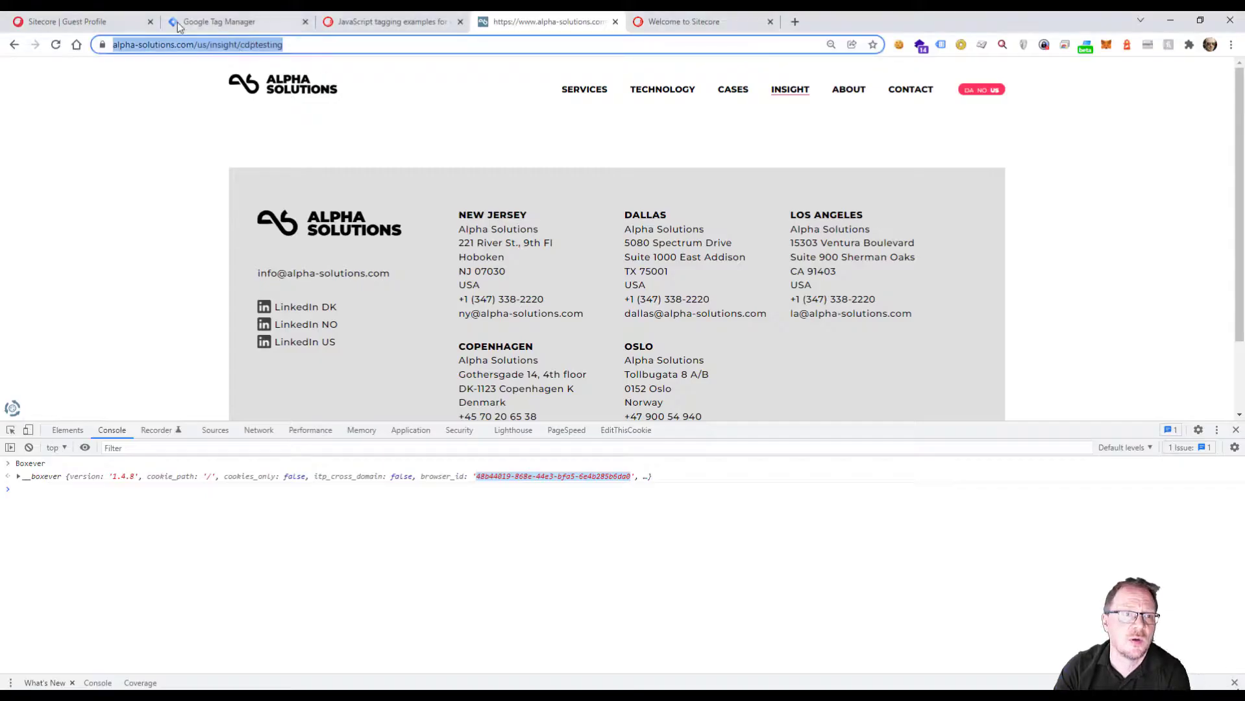
# Return to Sitecore's Guests list in the regular browser window and show all guest types.
pyautogui.click(97, 21)
pyautogui.click(57, 167)
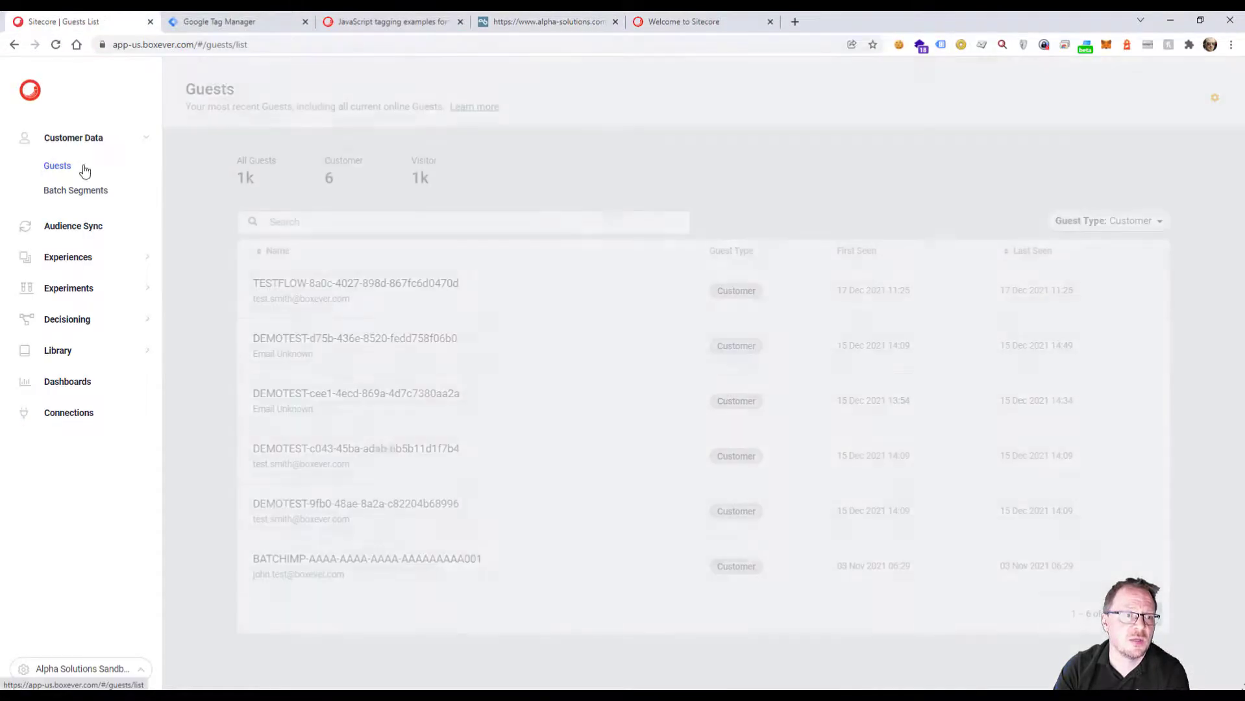
pyautogui.click(1103, 222)
pyautogui.click(1103, 247)
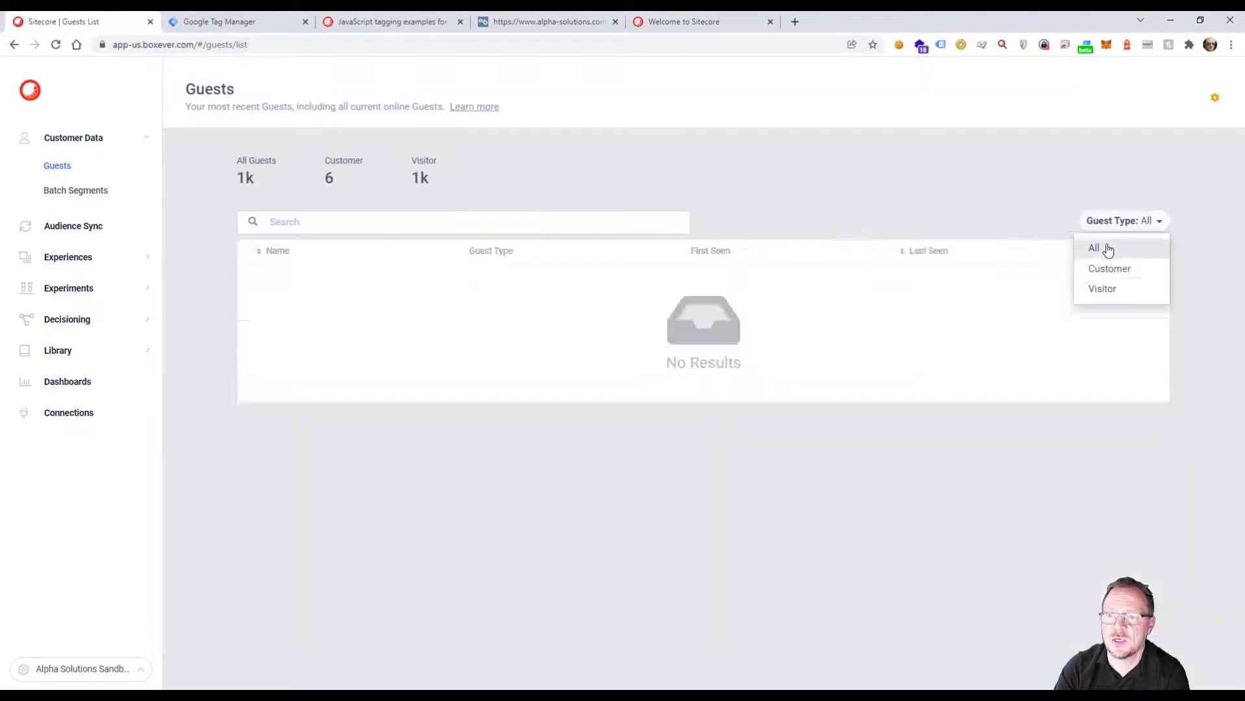
# Search the guests by bid: followed by the browser ID copied from the incognito session.
pyautogui.click(438, 217)
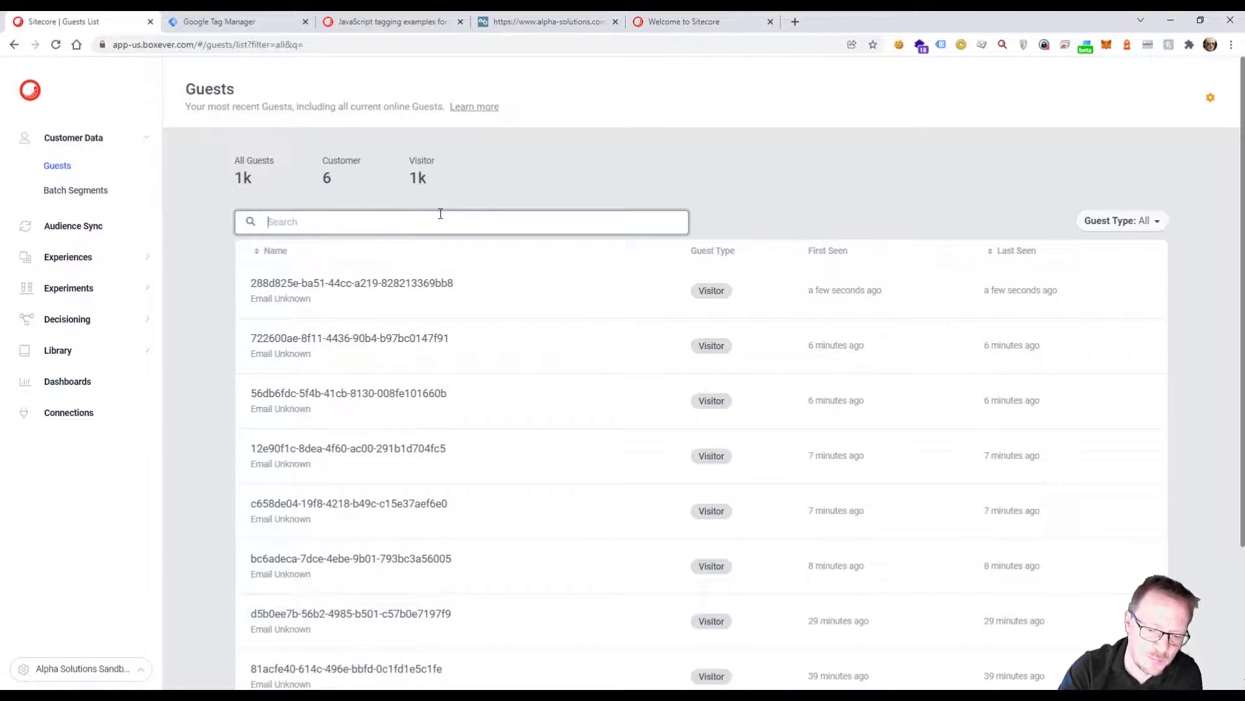
pyautogui.write('bid:')
pyautogui.hotkey('ctrl', 'v')
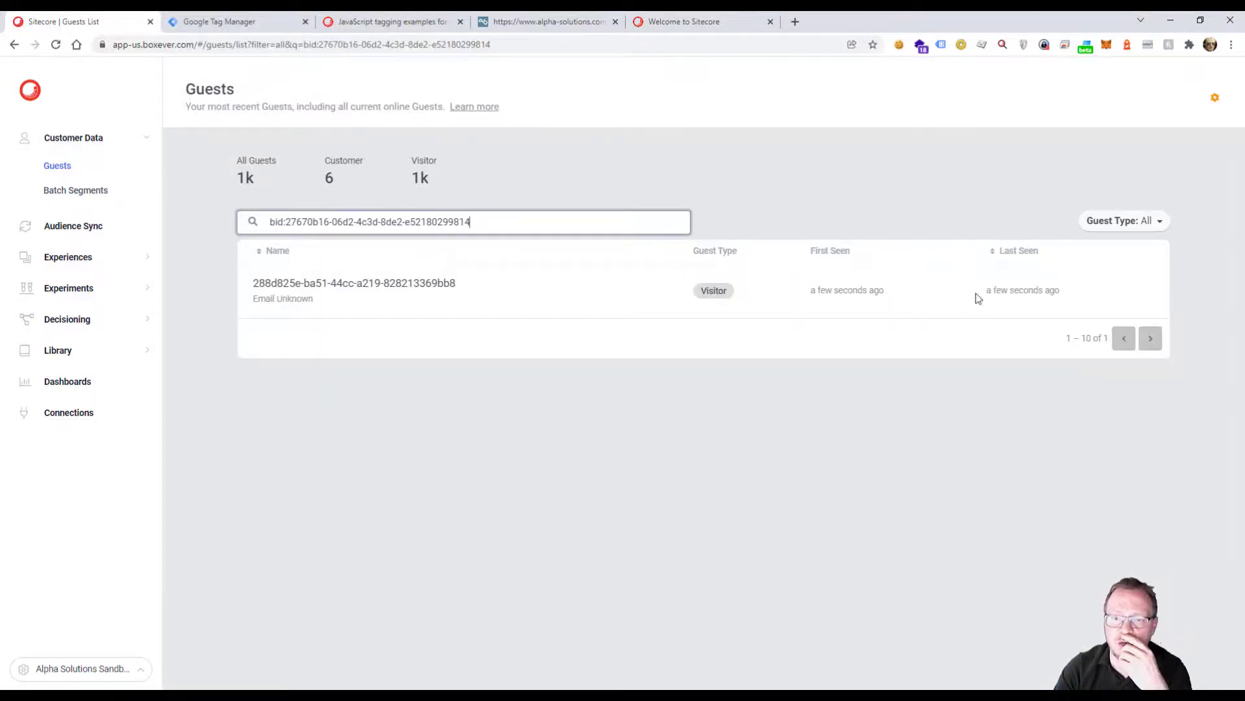
# Open the matching guest's profile, check its interactions timeline and return to the overview.
pyautogui.click(394, 297)
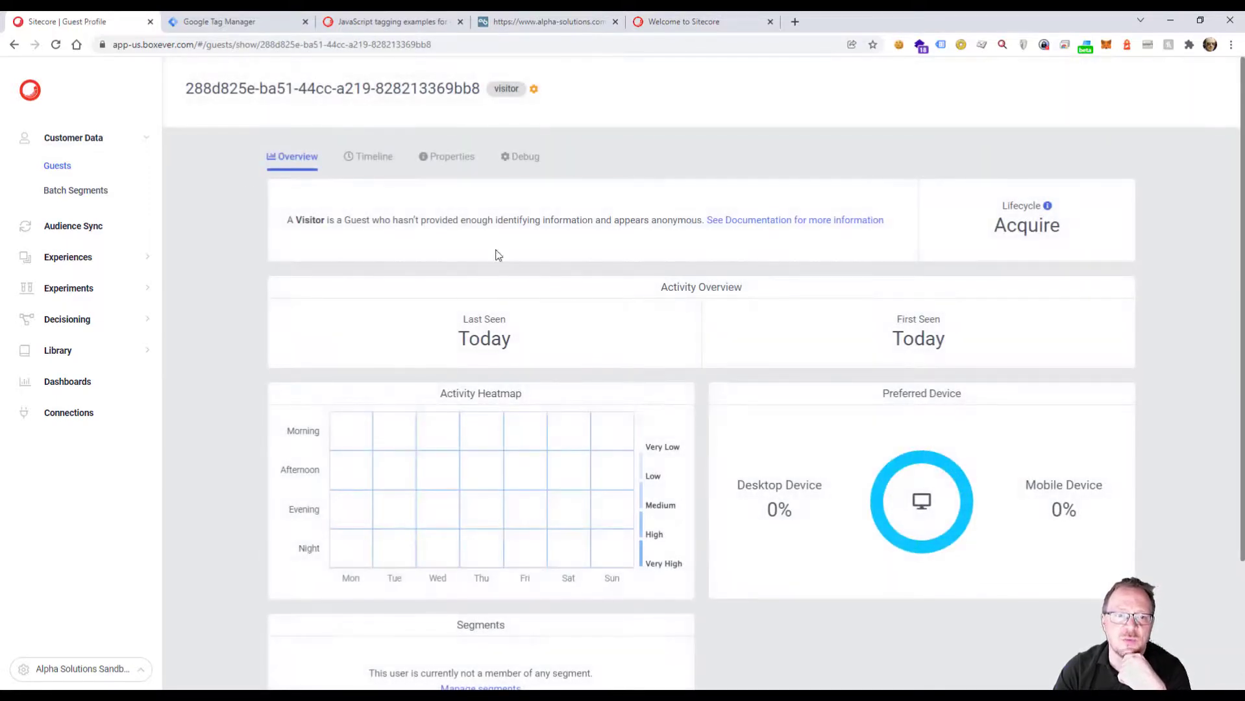
pyautogui.click(375, 157)
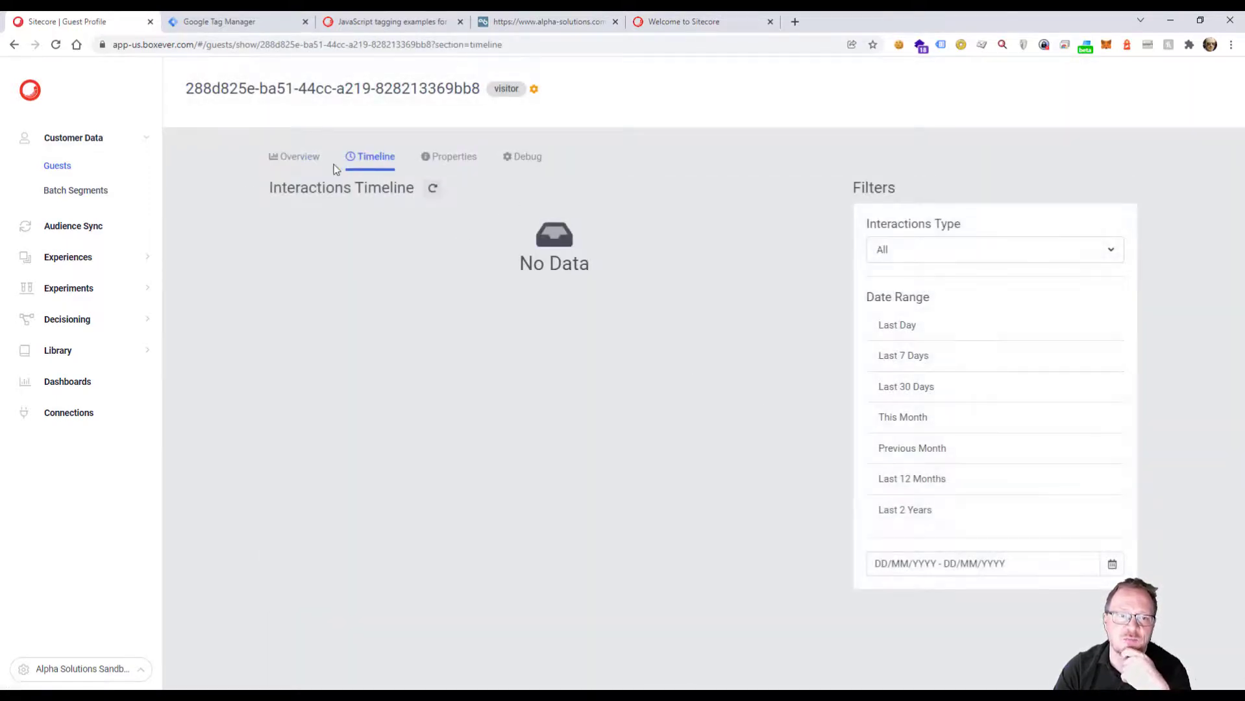
pyautogui.click(297, 157)
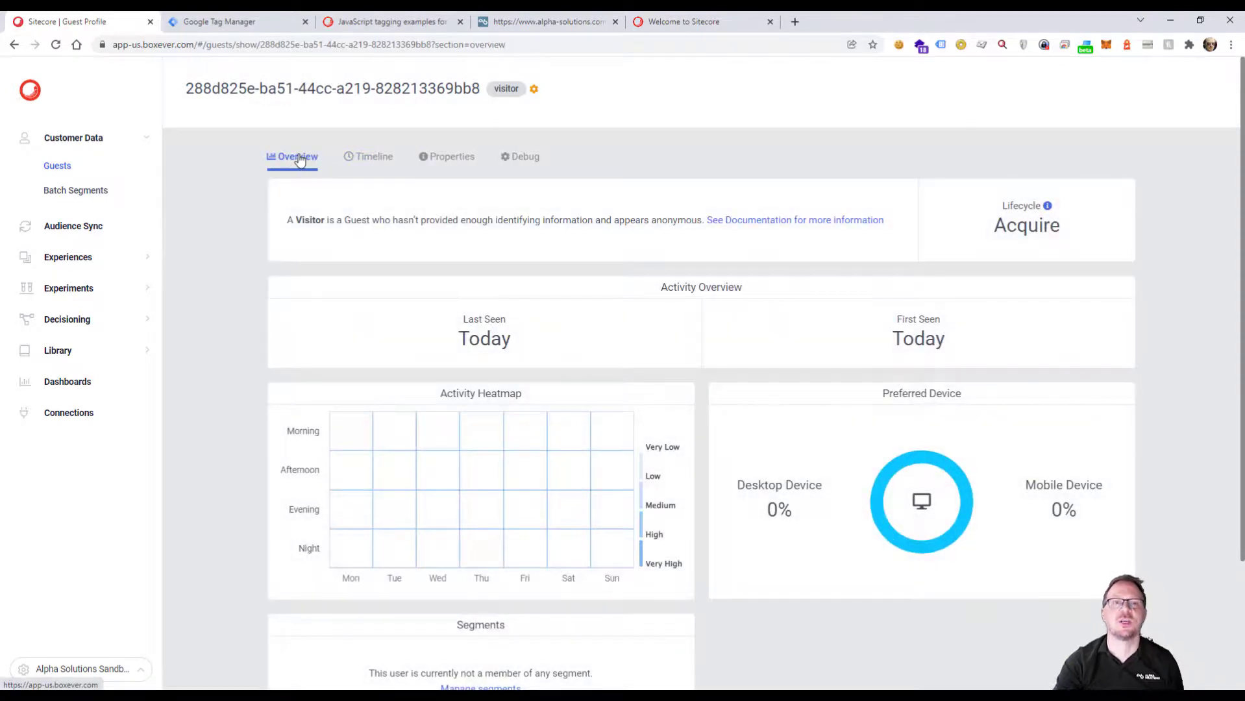